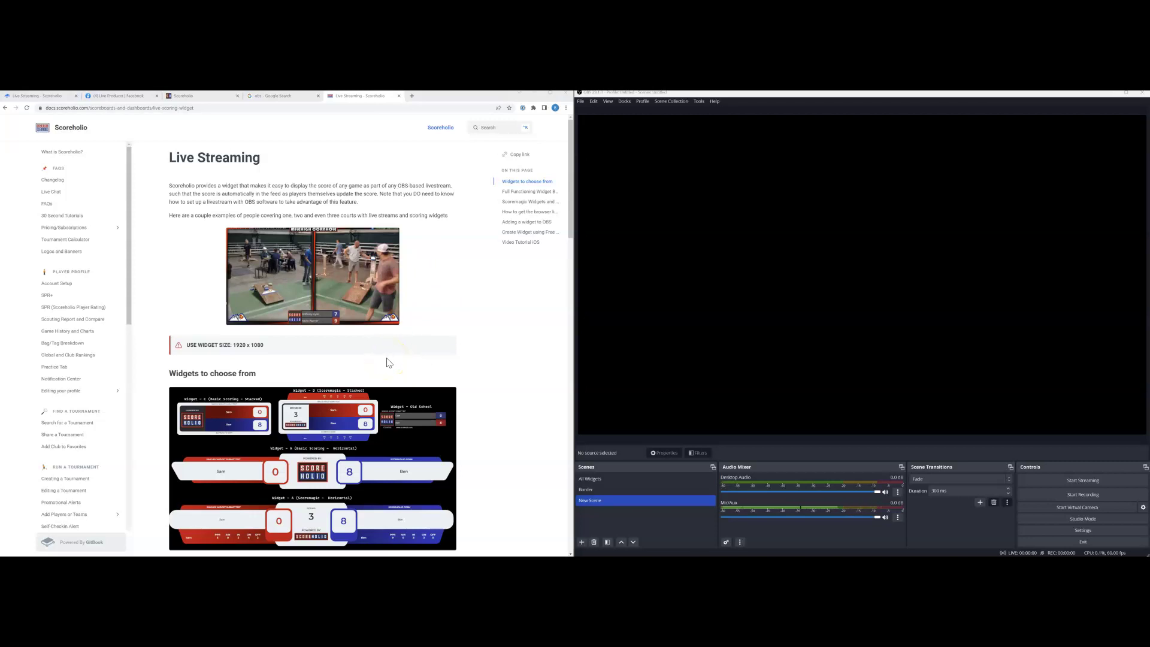
Look over the Google results for 'obs', then return to the Scoreholio tournament page
scroll(387, 362, down, 5)
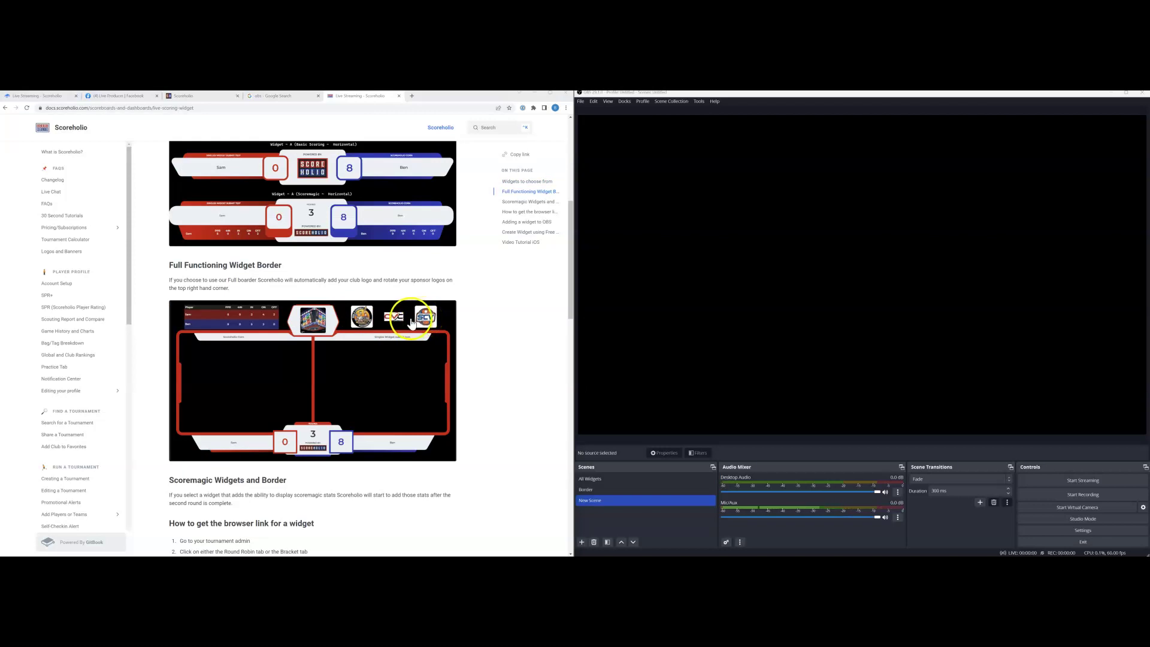
scroll(420, 327, up, 4)
scroll(314, 407, down, 2)
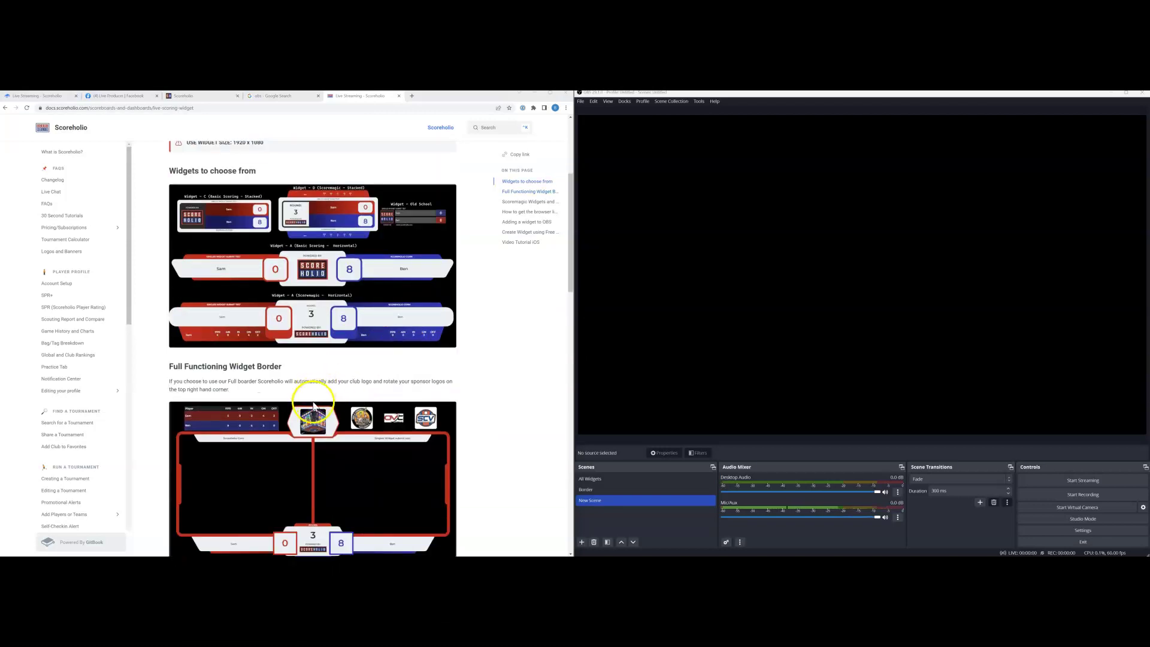
scroll(326, 470, up, 3)
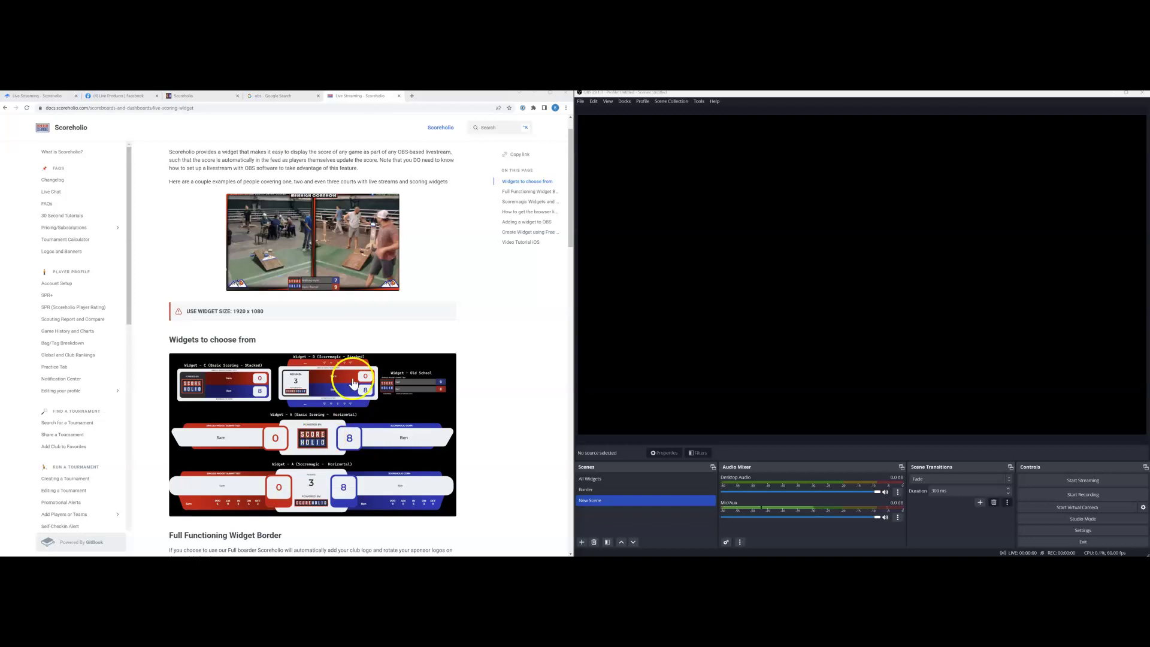
scroll(354, 384, up, 1)
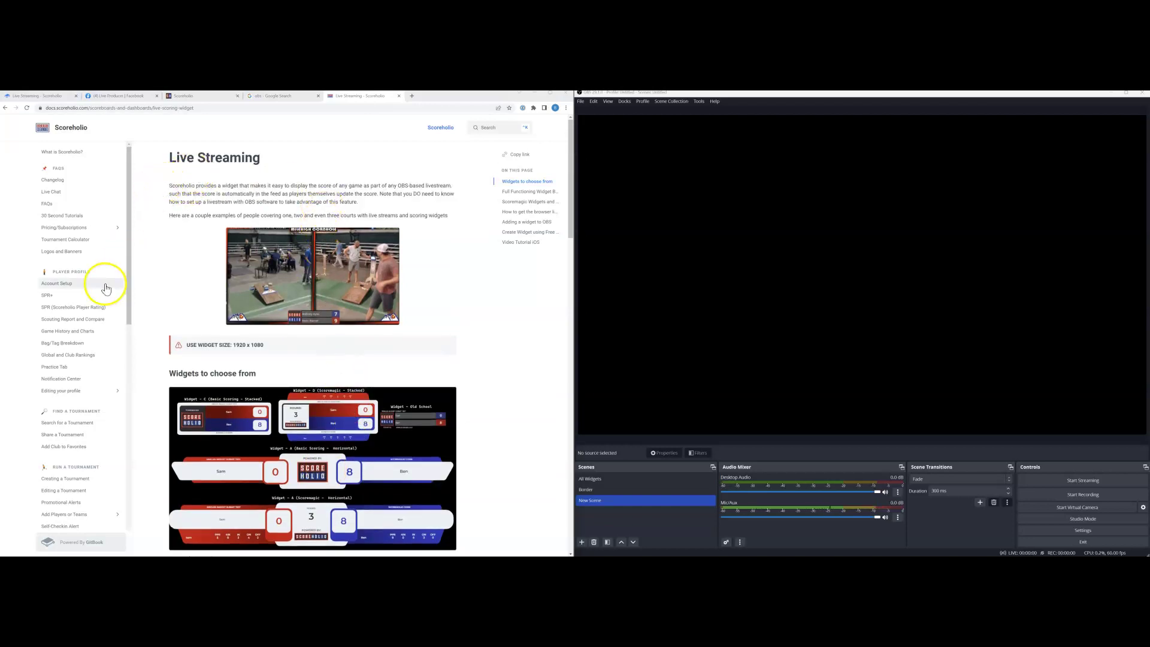
scroll(107, 288, down, 6)
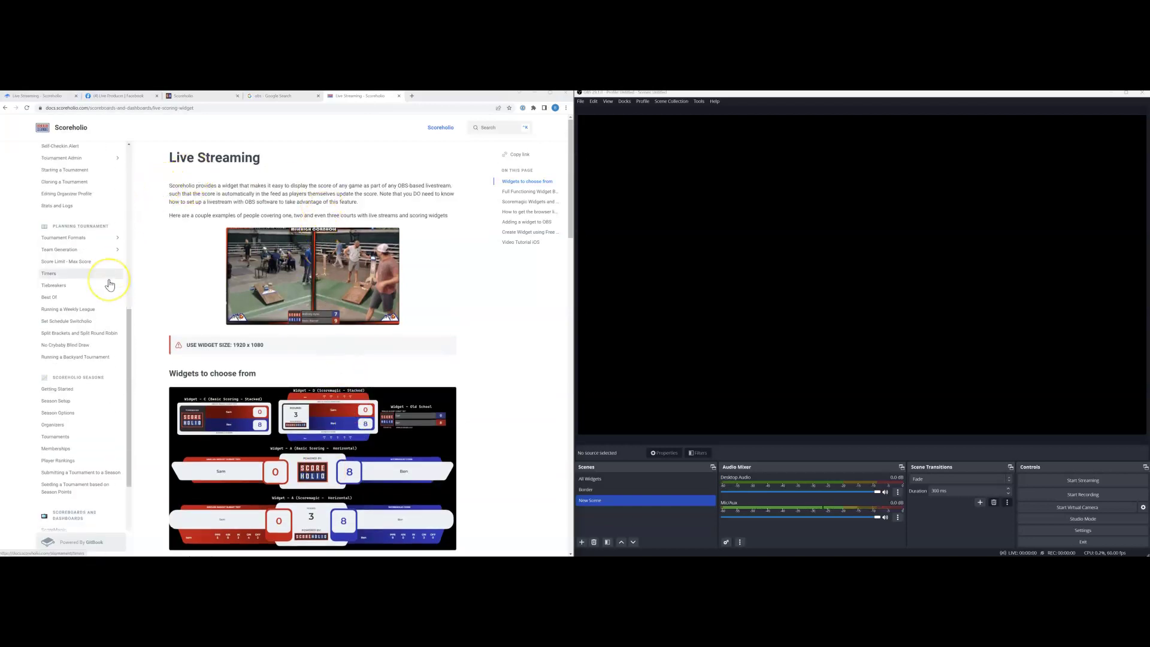
scroll(107, 283, down, 3)
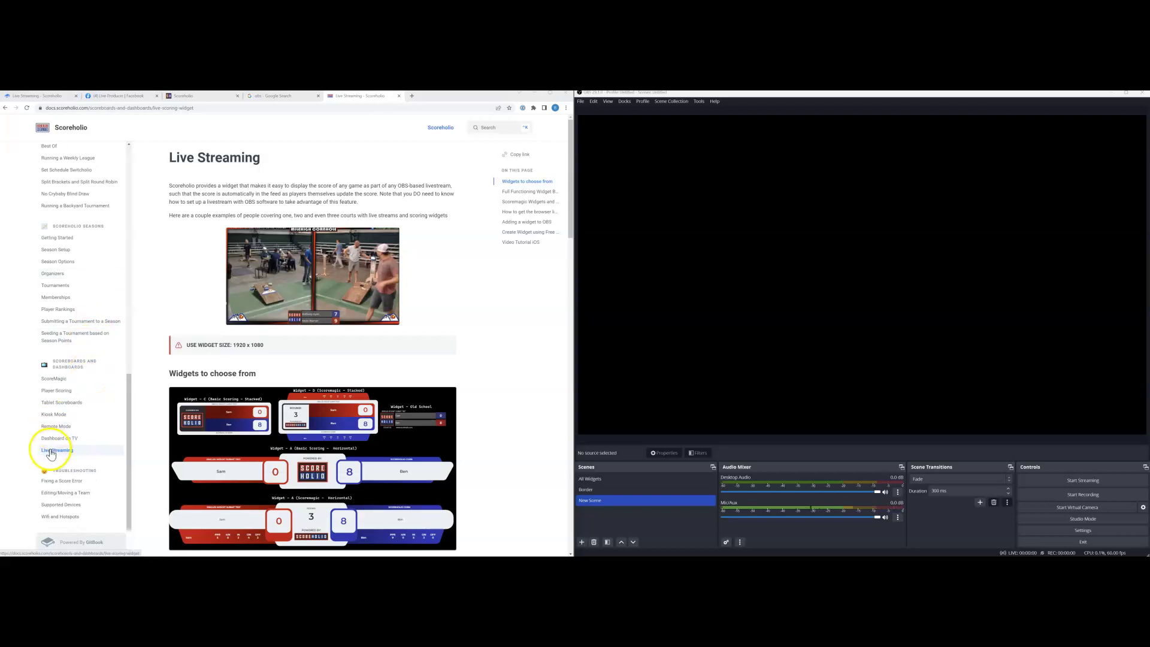
scroll(264, 334, down, 4)
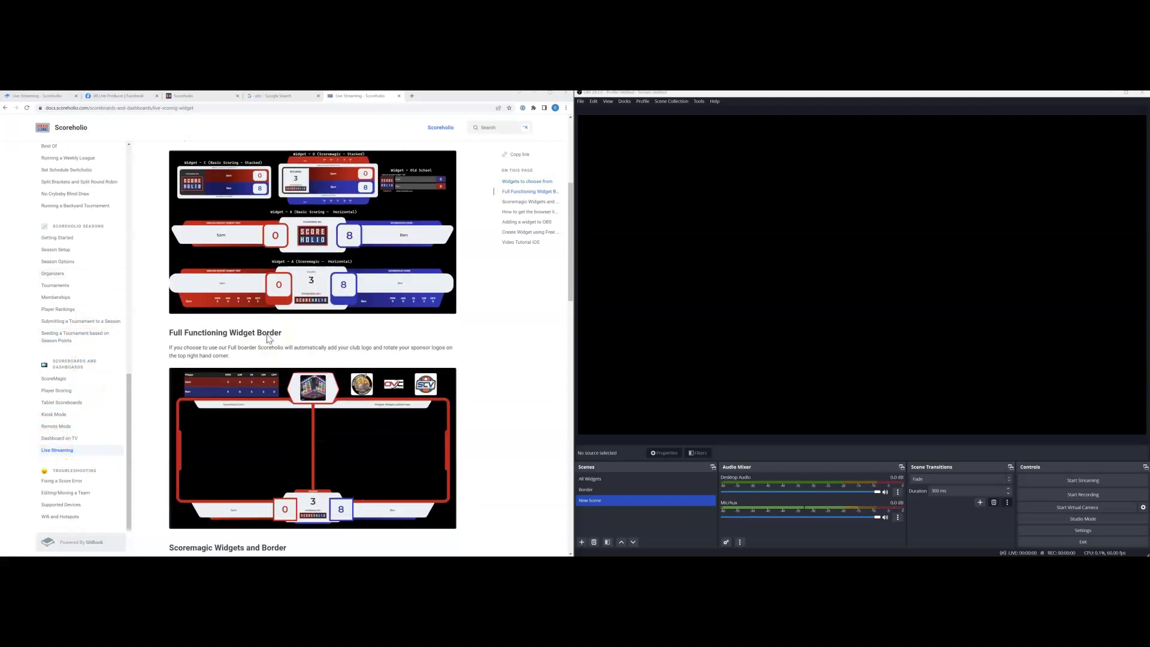
scroll(267, 339, down, 3)
scroll(263, 336, up, 7)
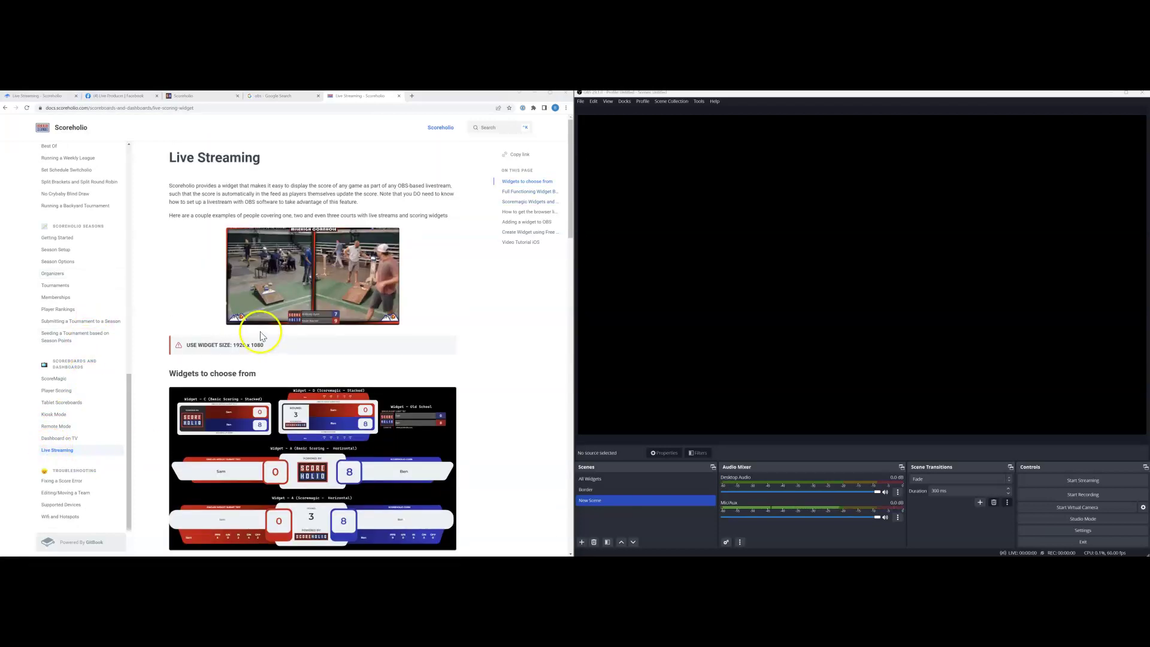
click(271, 96)
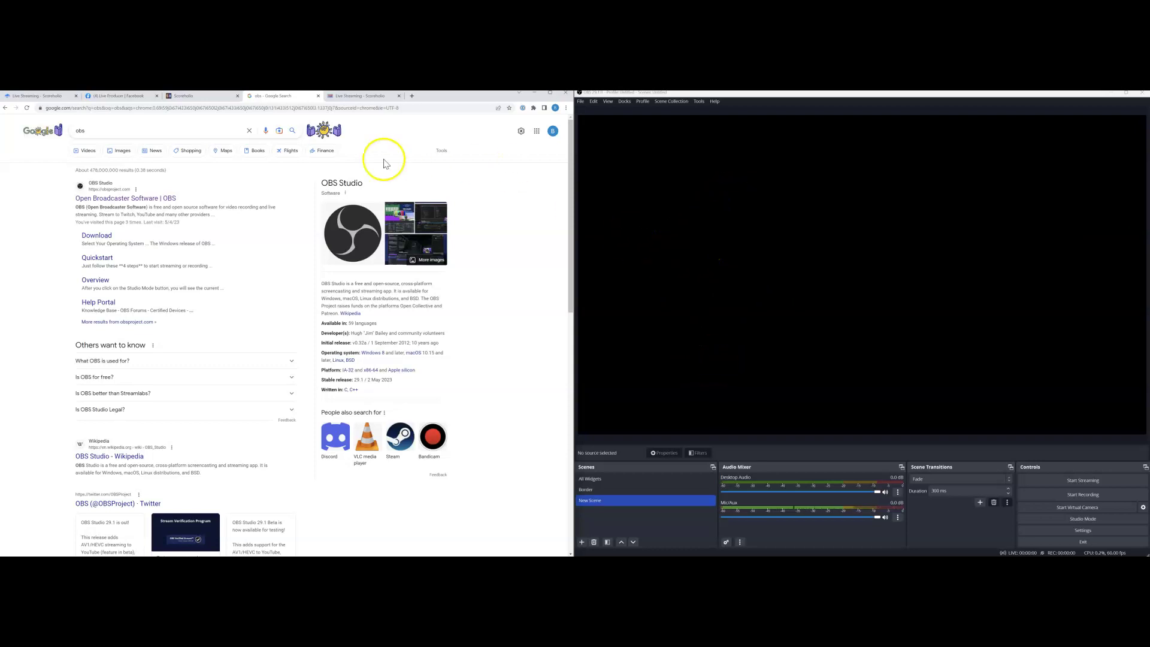
click(188, 97)
Open the Singles Widget submit test tournament's admin console, keeping Court 85 selected
click(218, 388)
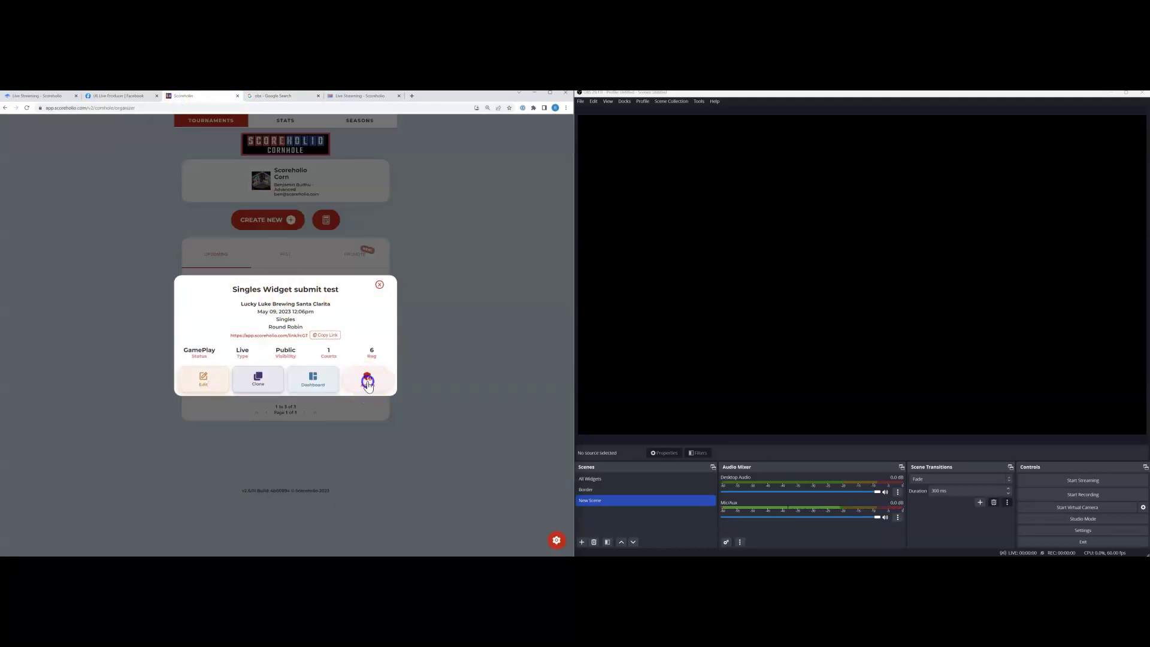
click(367, 384)
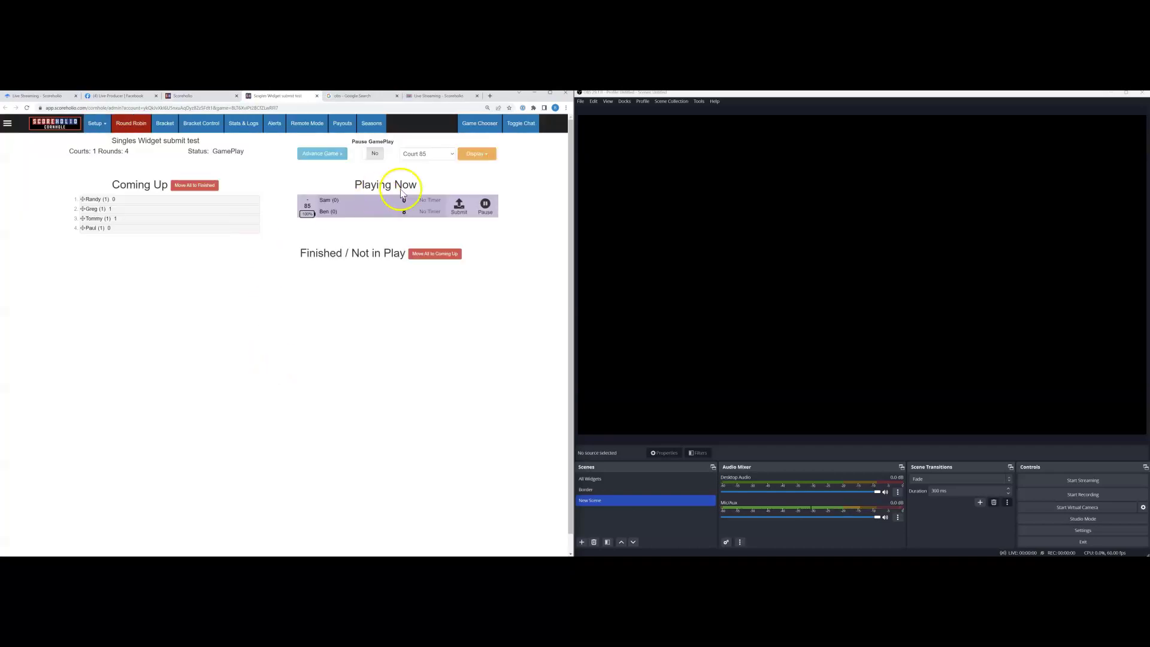
click(438, 156)
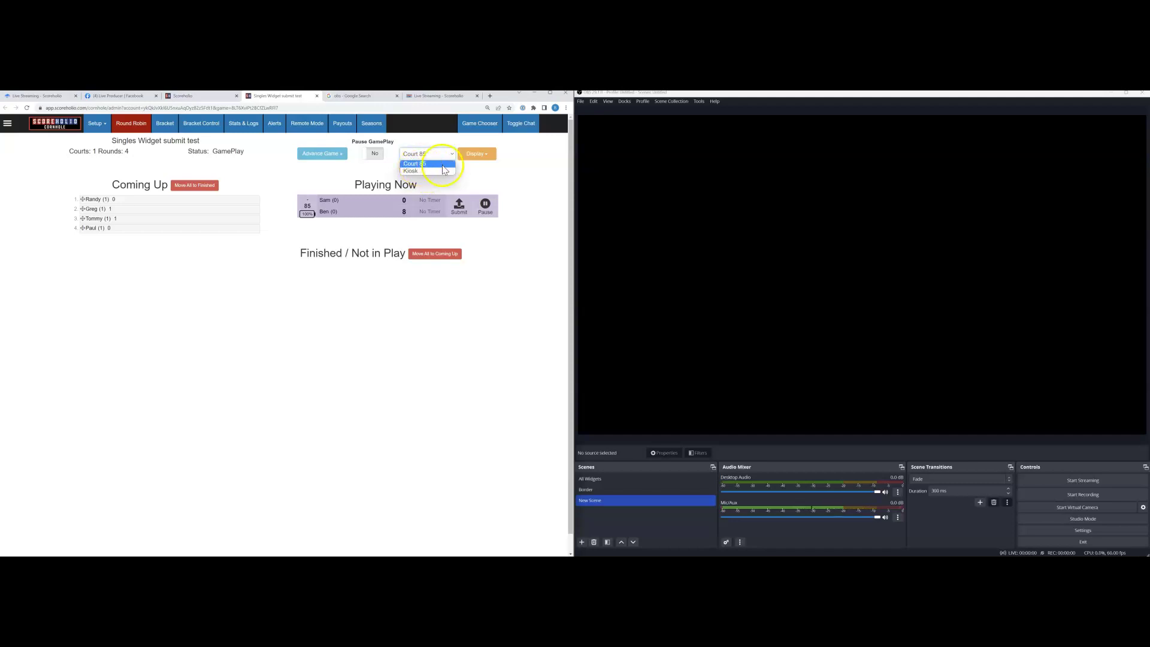
click(443, 165)
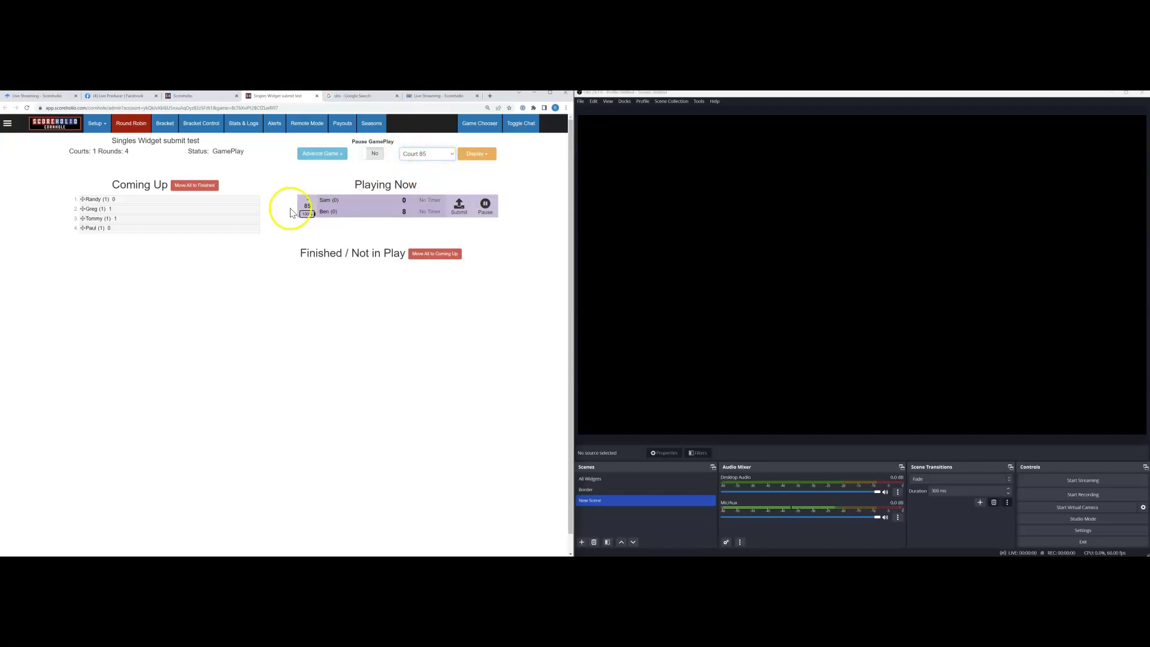
Review the Manage Courts settings and the bracket, then return to the Round Robin games
click(107, 128)
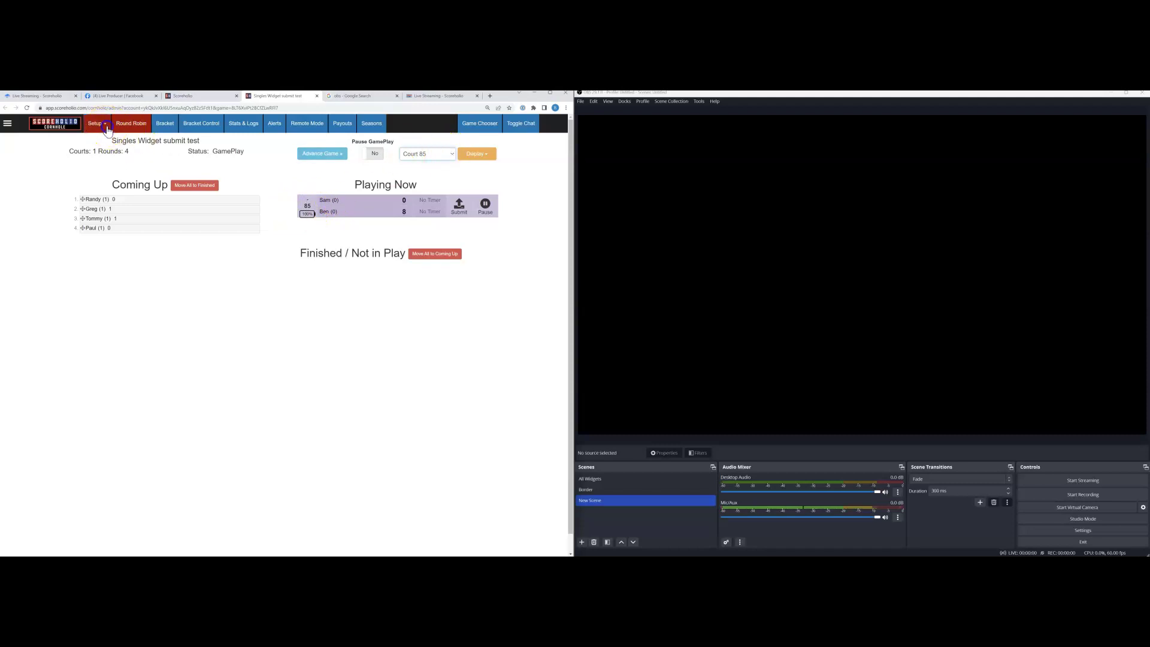
click(103, 153)
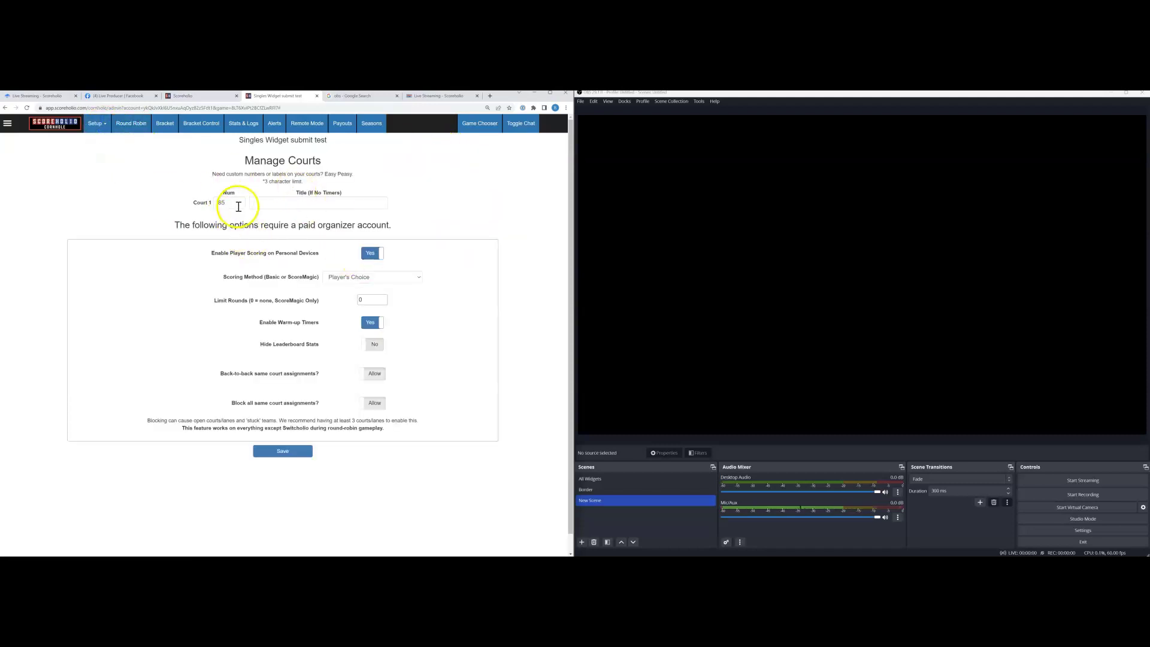
click(131, 122)
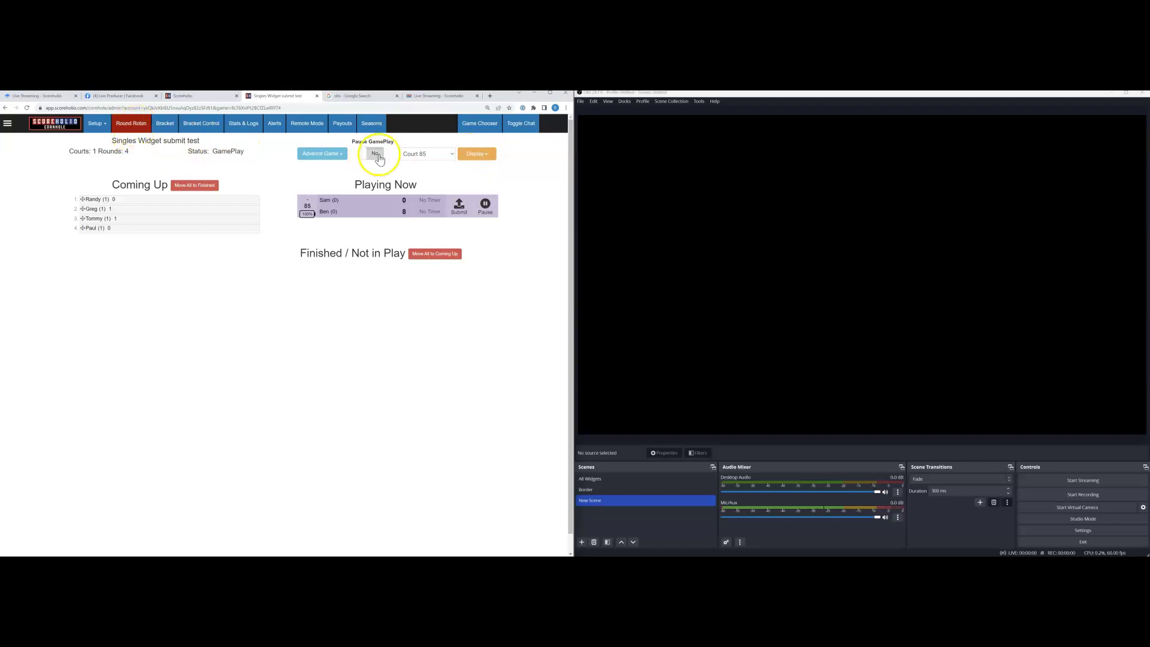
click(163, 123)
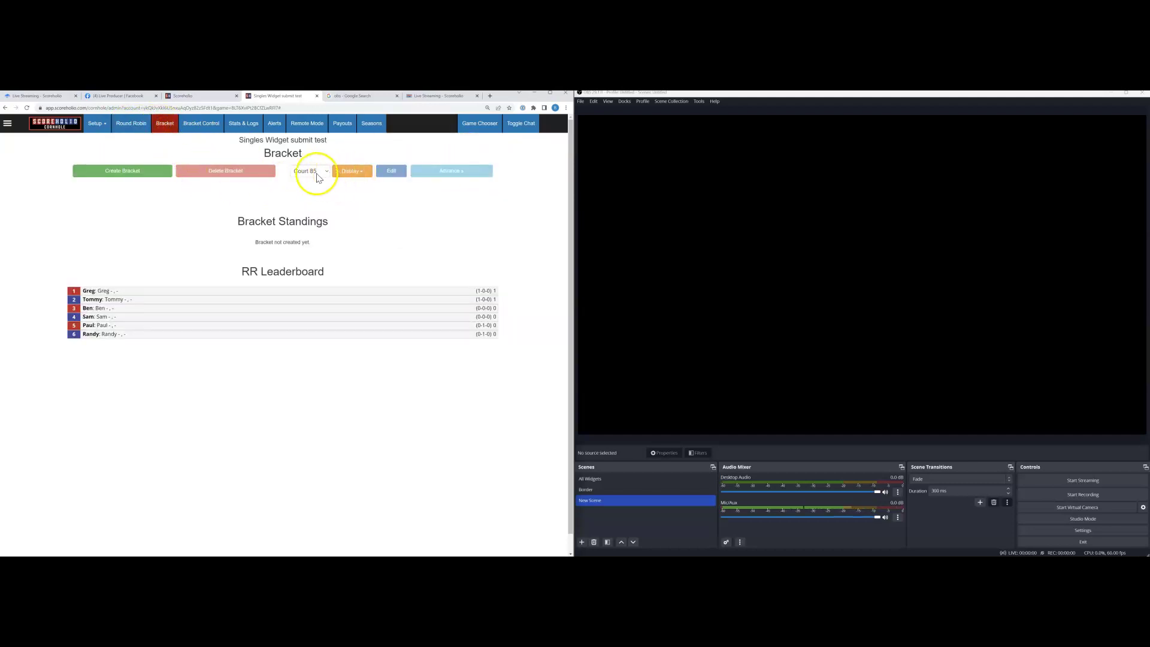
click(131, 125)
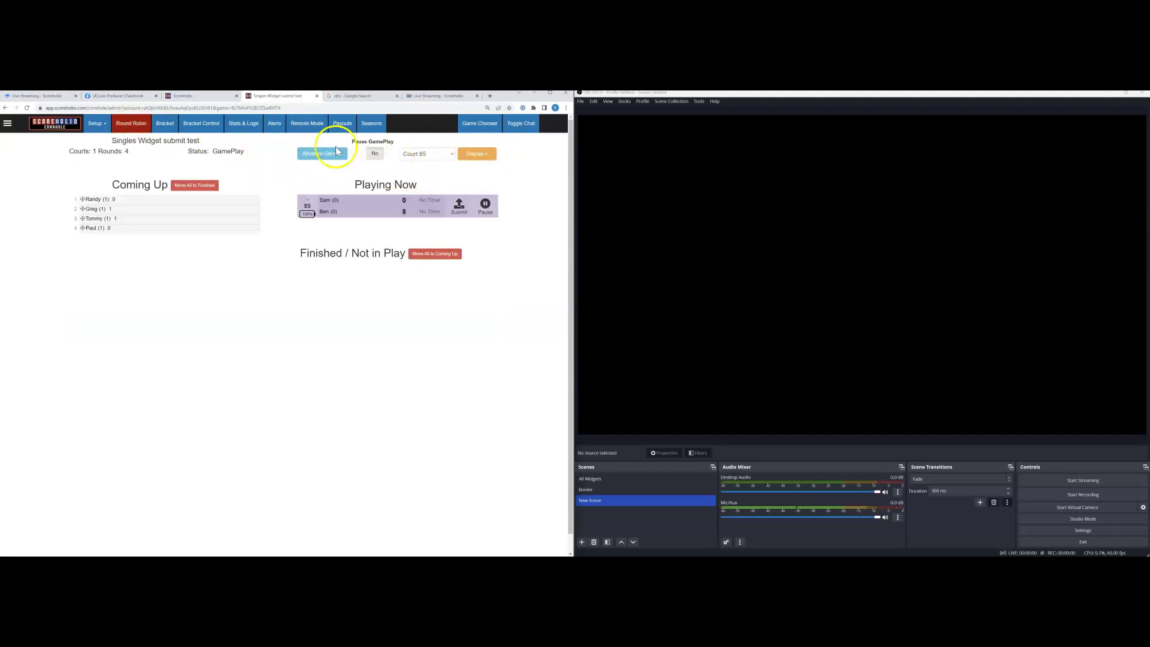
Under Display > Stream Widget, pick Widget - B (Scoremagic - Horizontal) and copy its overlay link
click(471, 155)
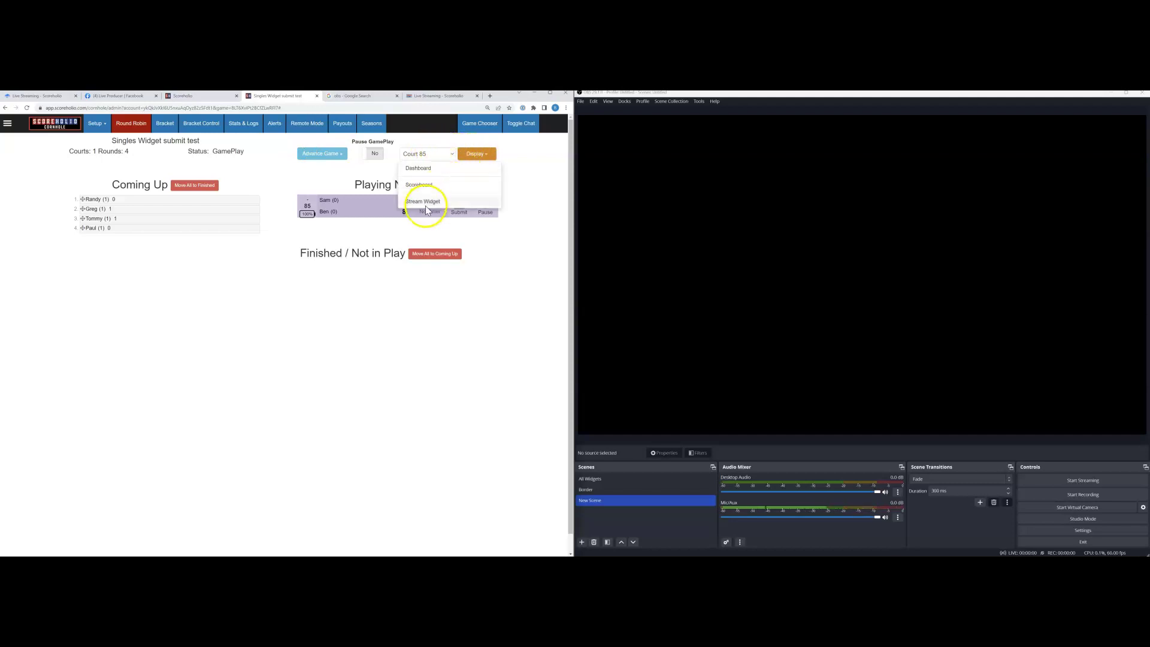
click(423, 201)
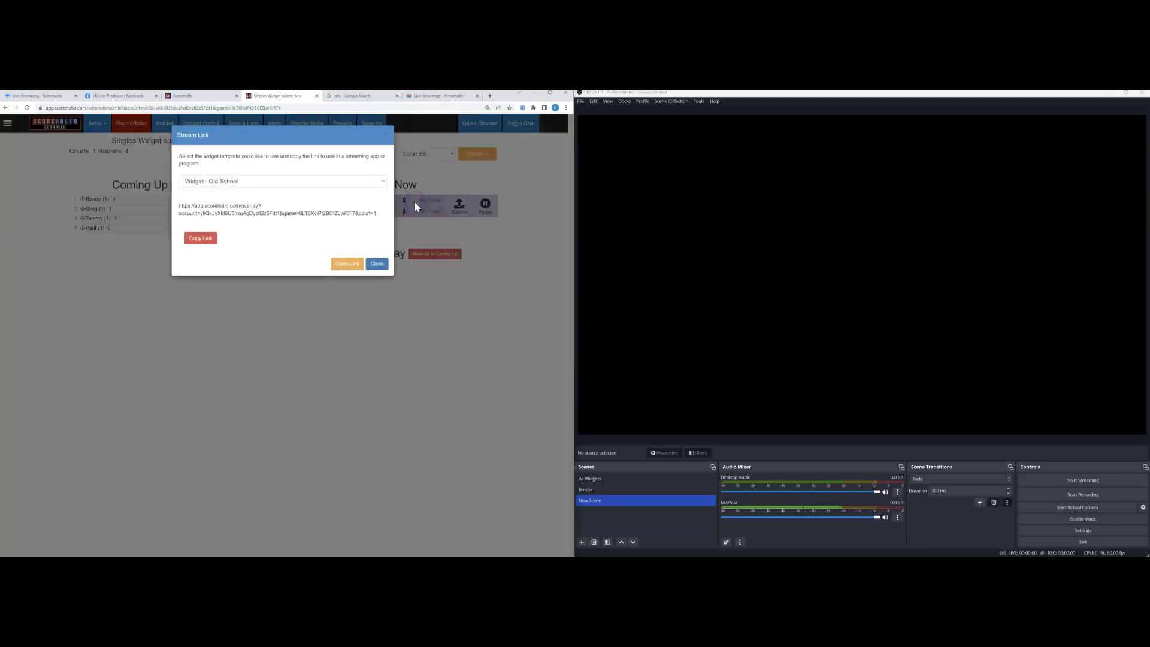
click(334, 186)
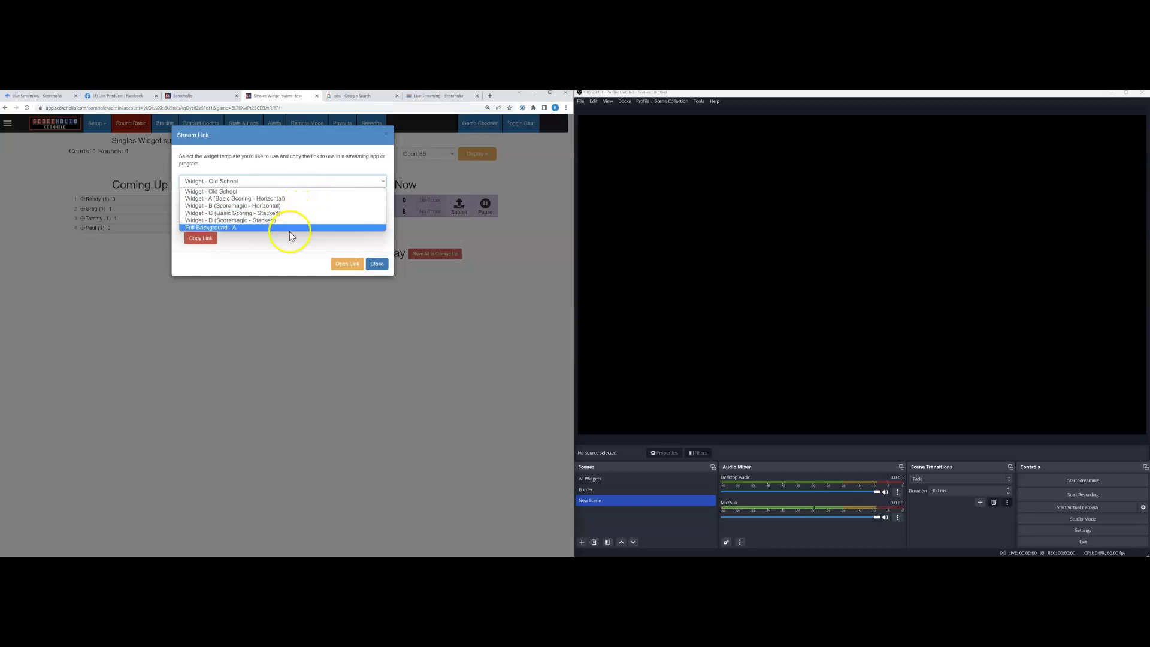
click(233, 208)
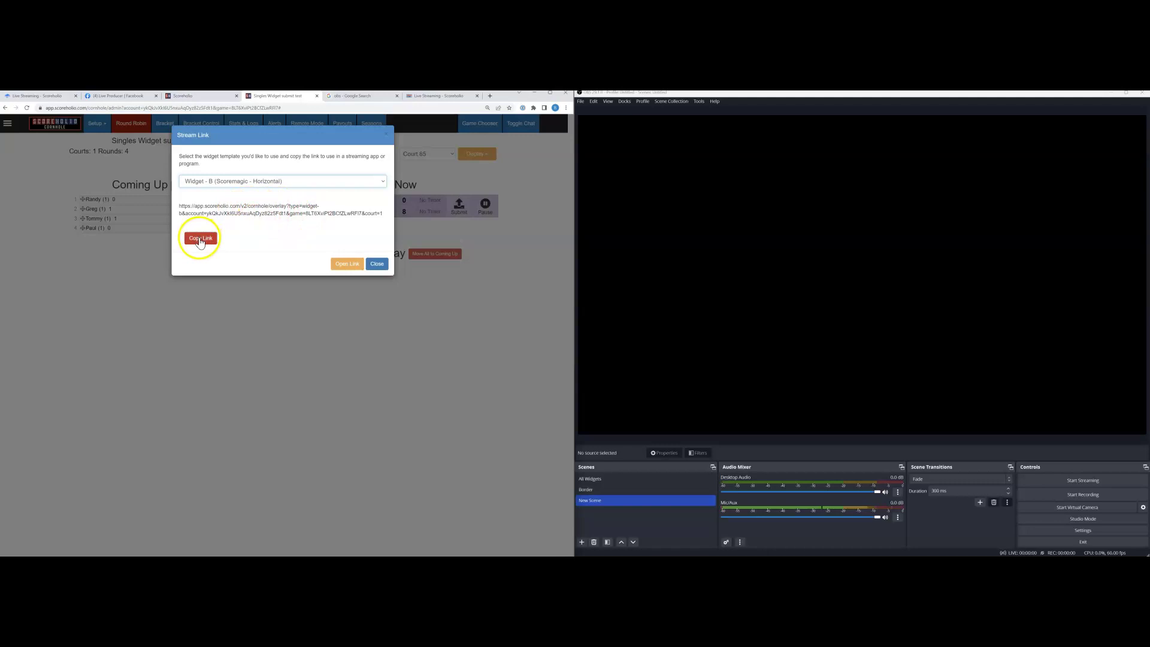
click(200, 240)
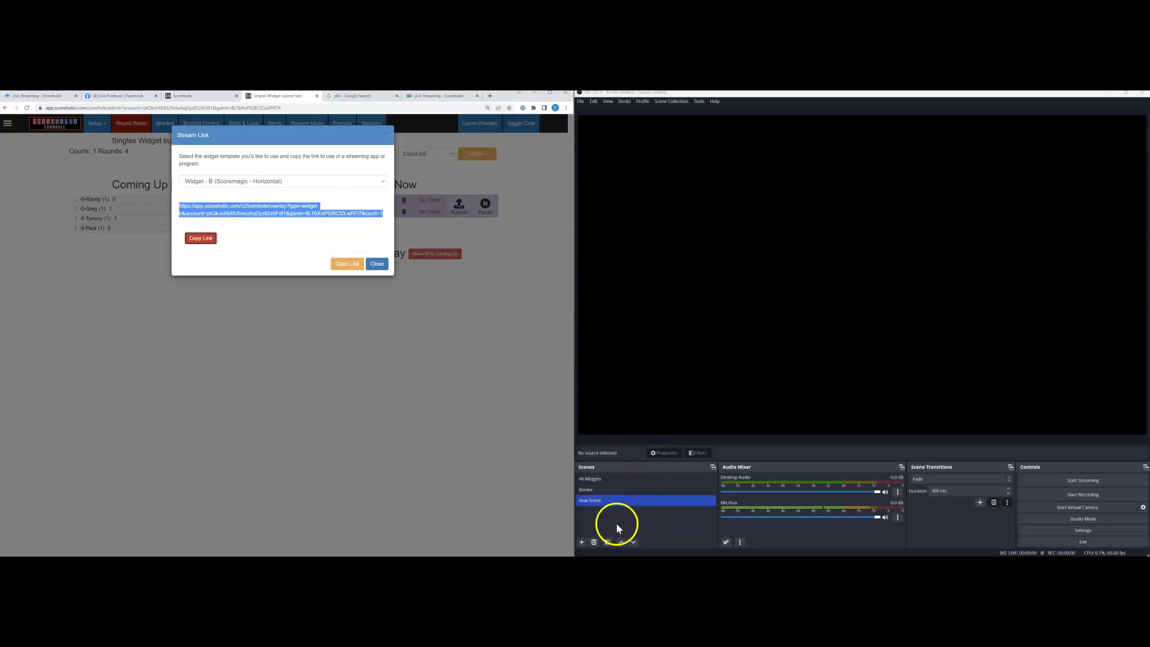
After previewing the Border and All Widgets scenes, select New Scene and open the Sources add menu
click(606, 490)
click(602, 477)
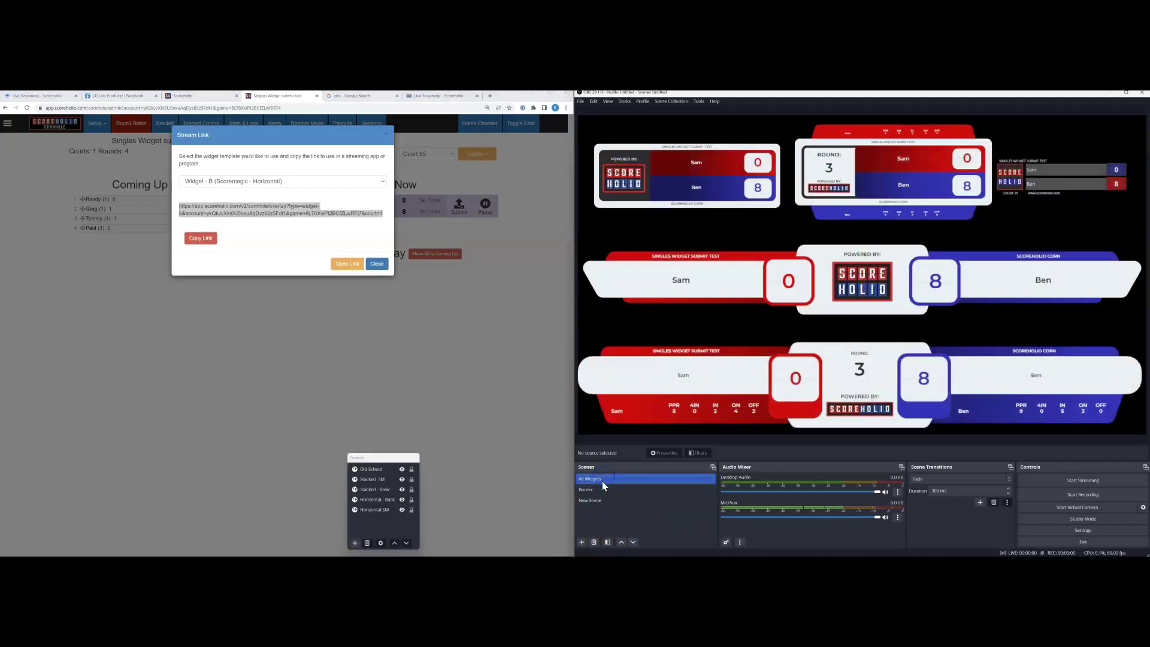
drag(385, 458, 497, 401)
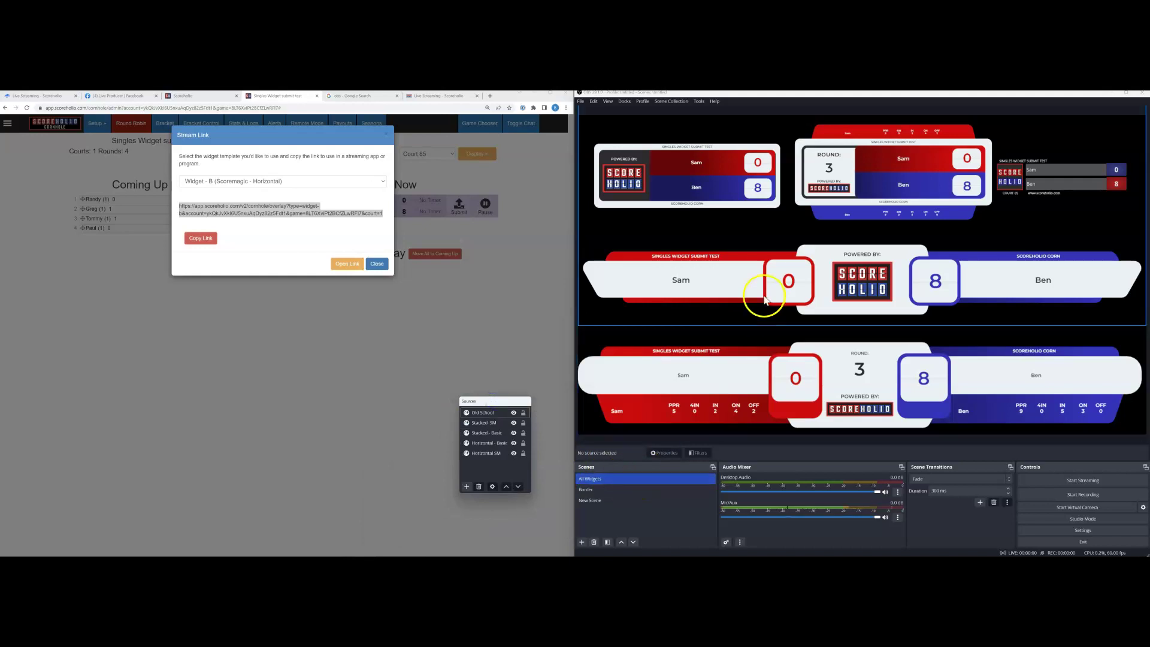
click(596, 489)
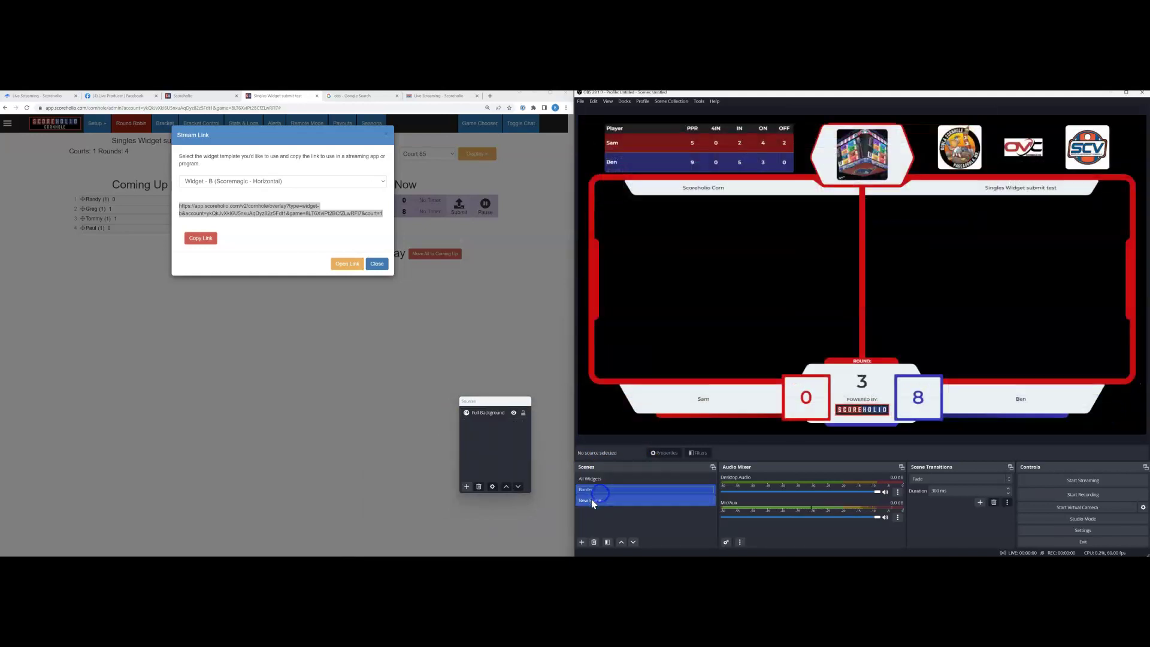
click(591, 499)
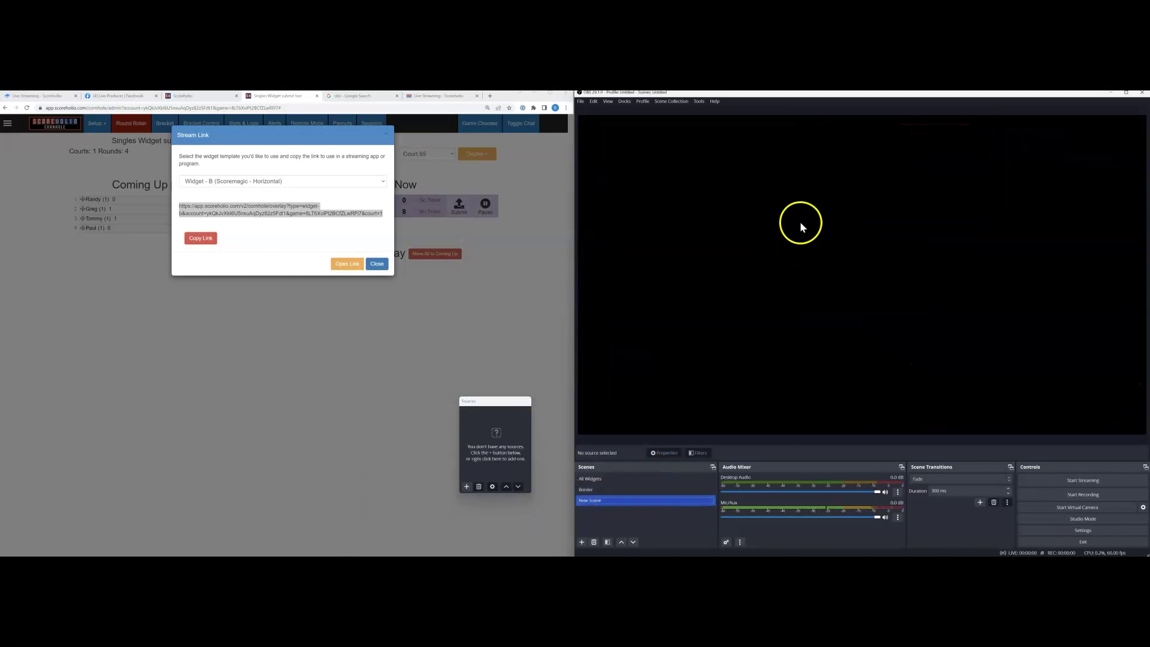
click(467, 487)
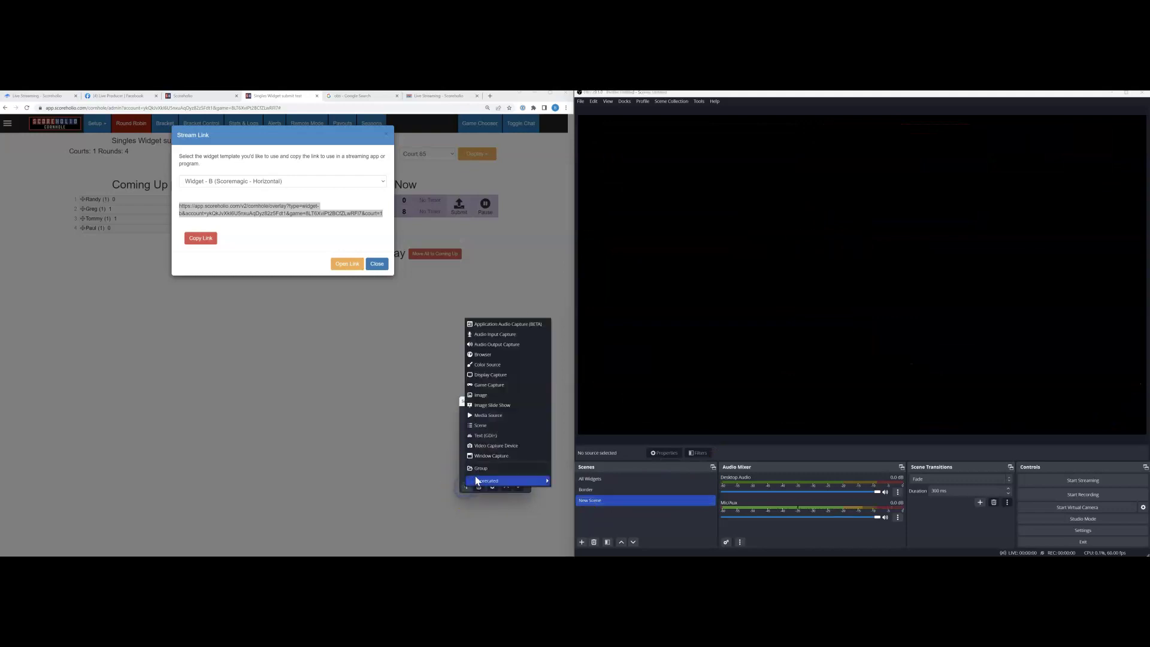
Create a browser source named New Widget with the Scoreholio overlay link as its URL
click(490, 354)
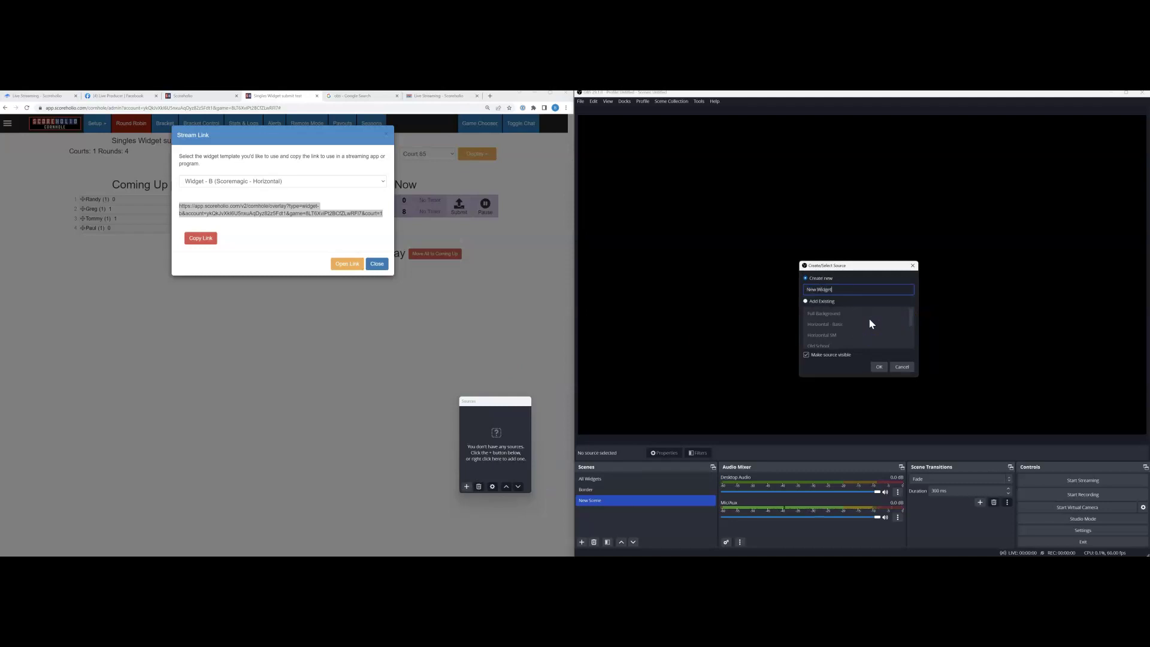
click(879, 366)
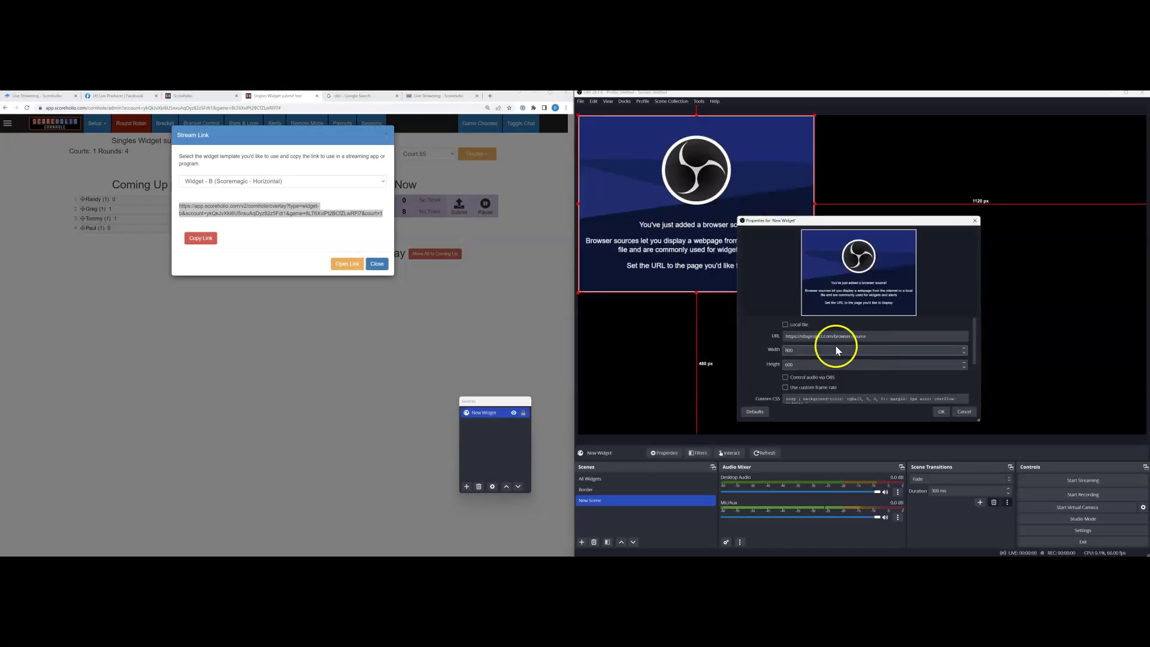
click(801, 337)
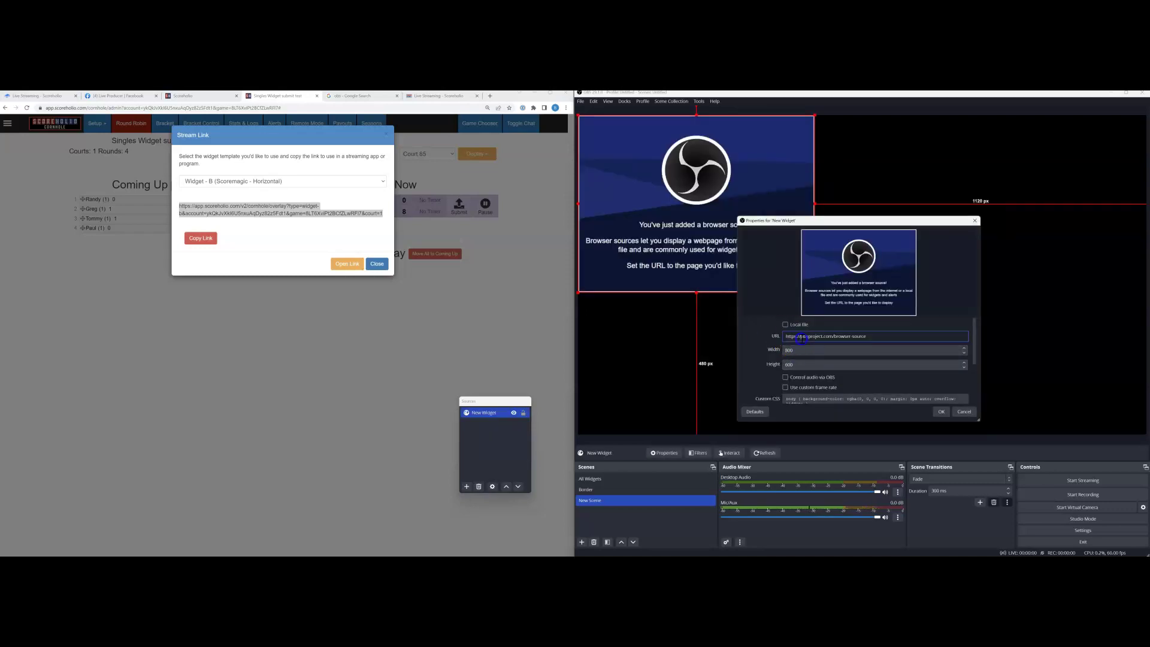
text(https://app.scoreholio.com/v2/cornhole/overlay?type=widget-b&account=ykQkJvXkl6U5nxuAqDyz8z25Fdt1&game=8LT6XviPt2BCfZLwRFI7&court=1)
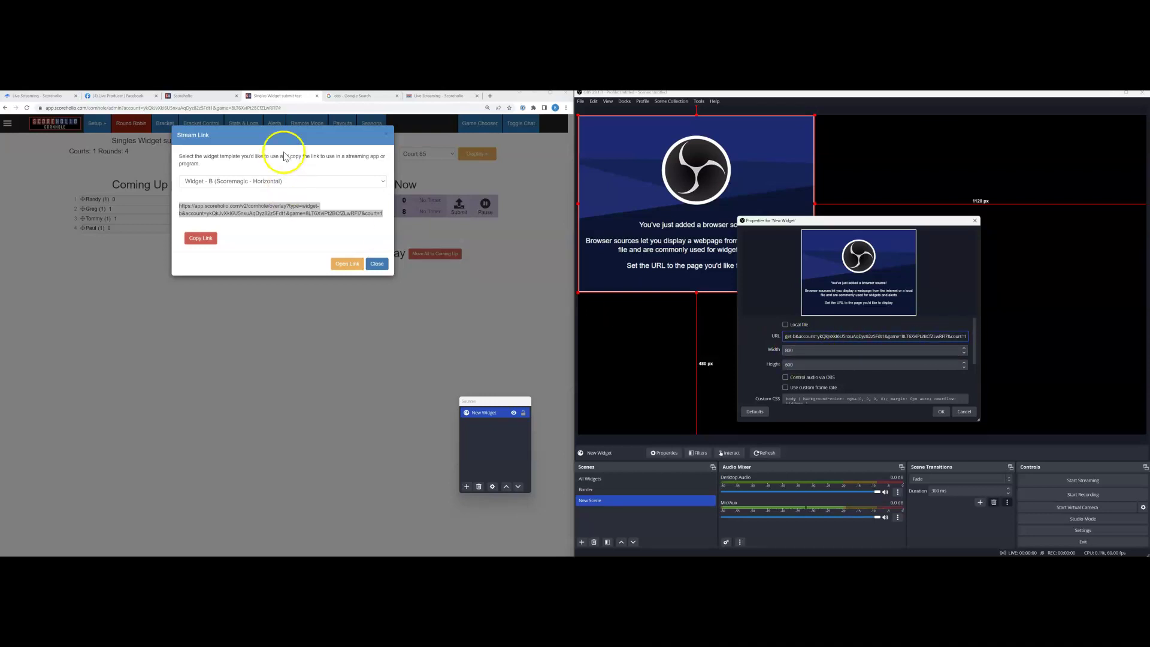
click(435, 99)
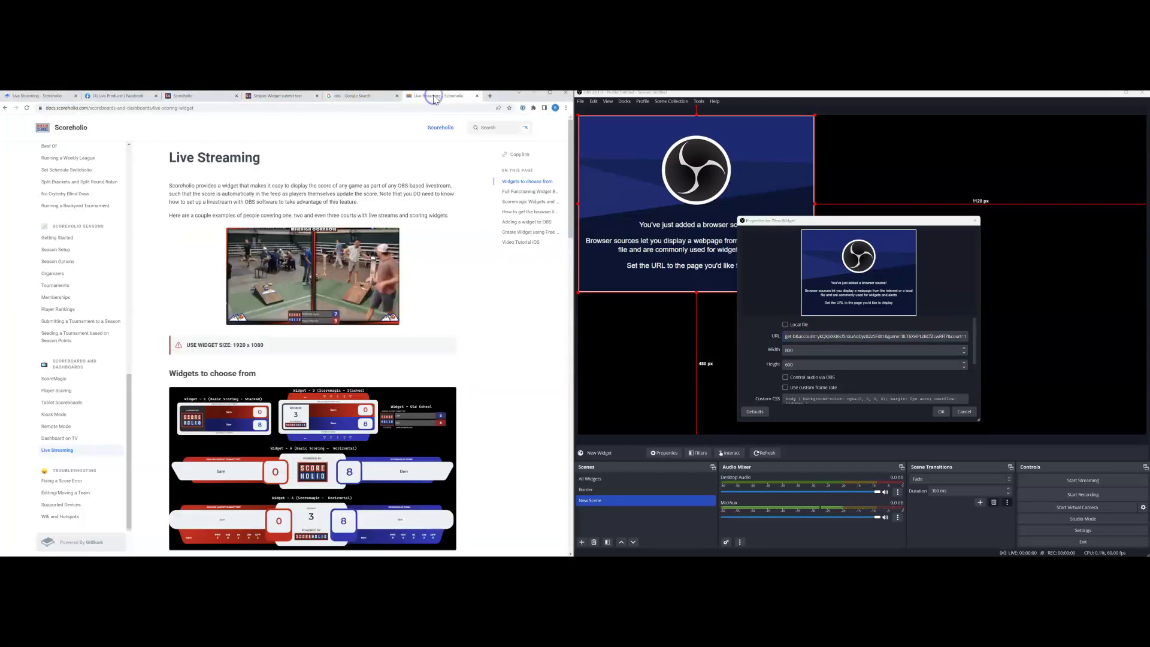
scroll(339, 415, down, 10)
scroll(338, 415, up, 10)
Set the New Widget browser source to 1920 by 1080 and confirm
double_click(805, 353)
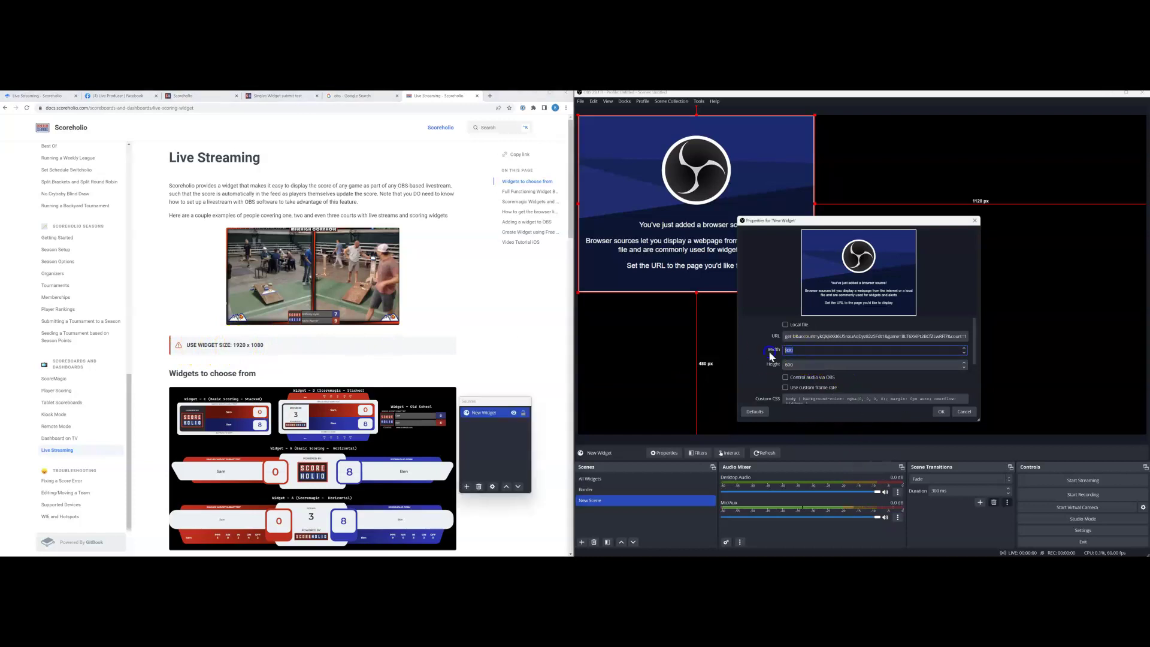
double_click(814, 365)
text(108)
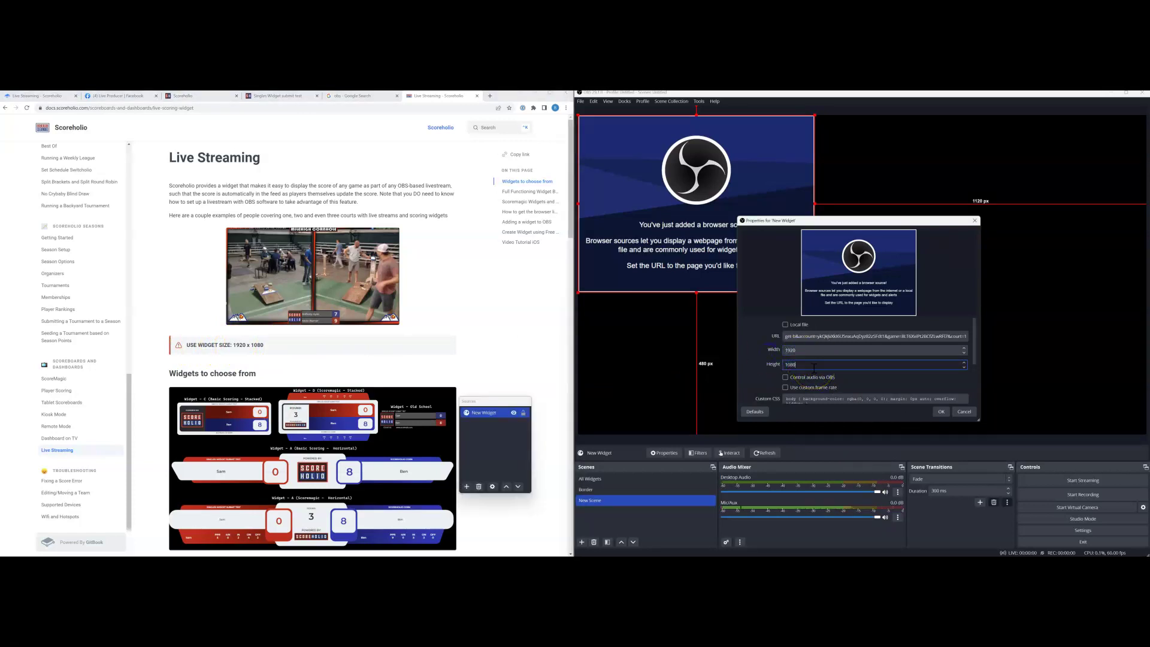
click(941, 412)
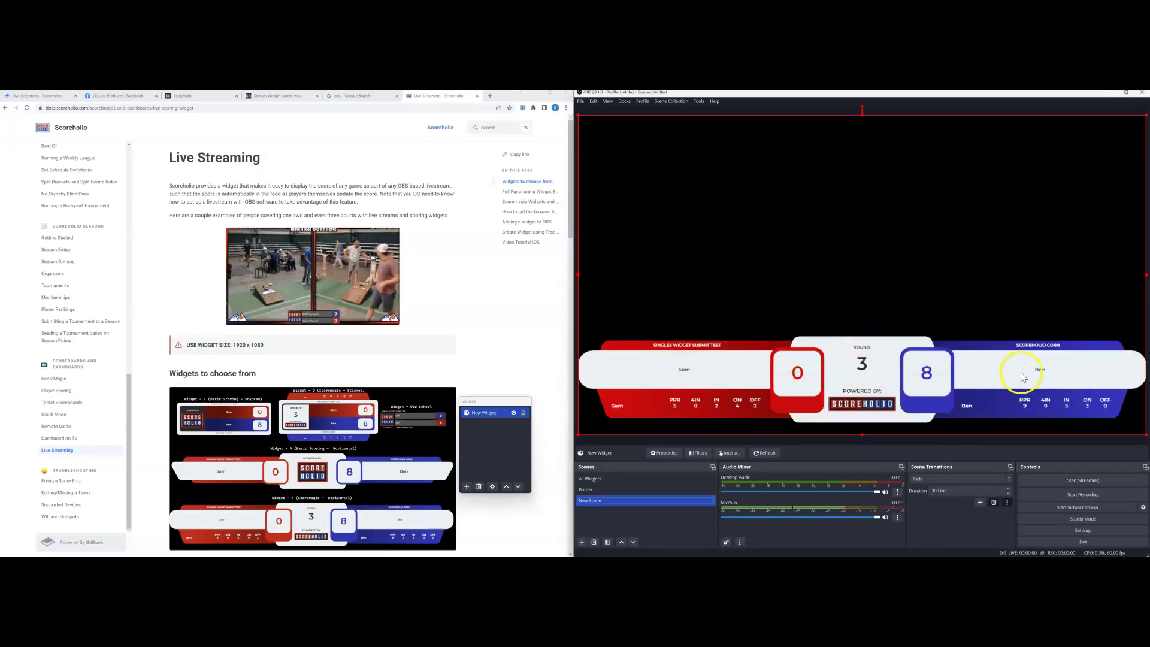
Check the All Widgets scene, then select the Border scene with its Full Background layout
click(607, 480)
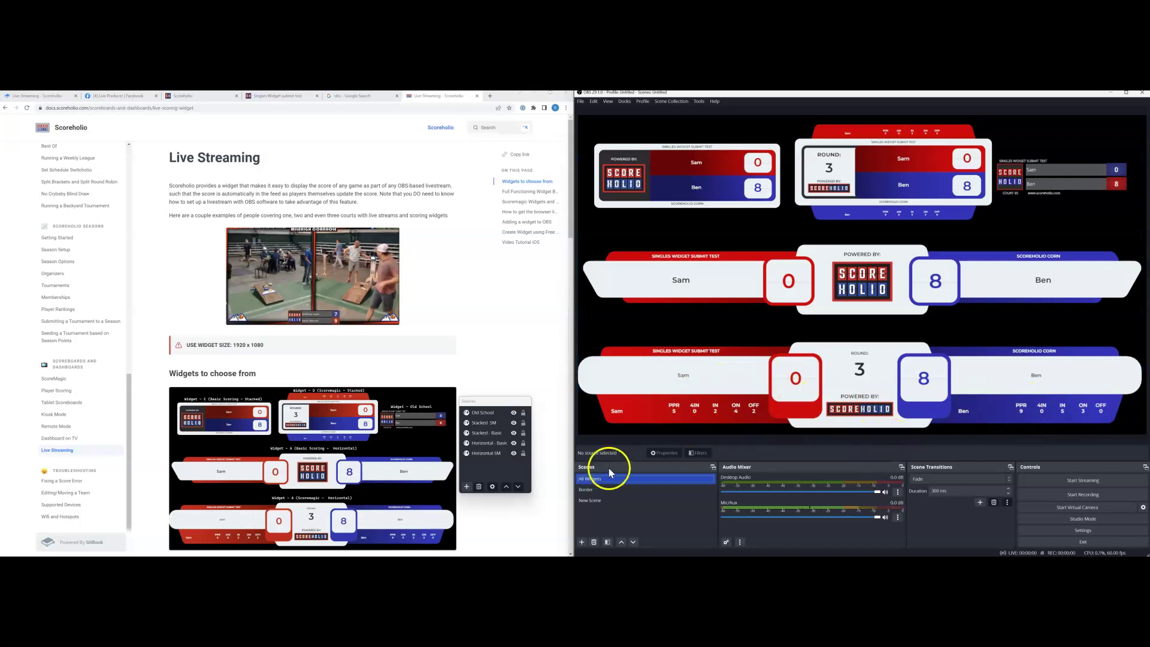
click(622, 488)
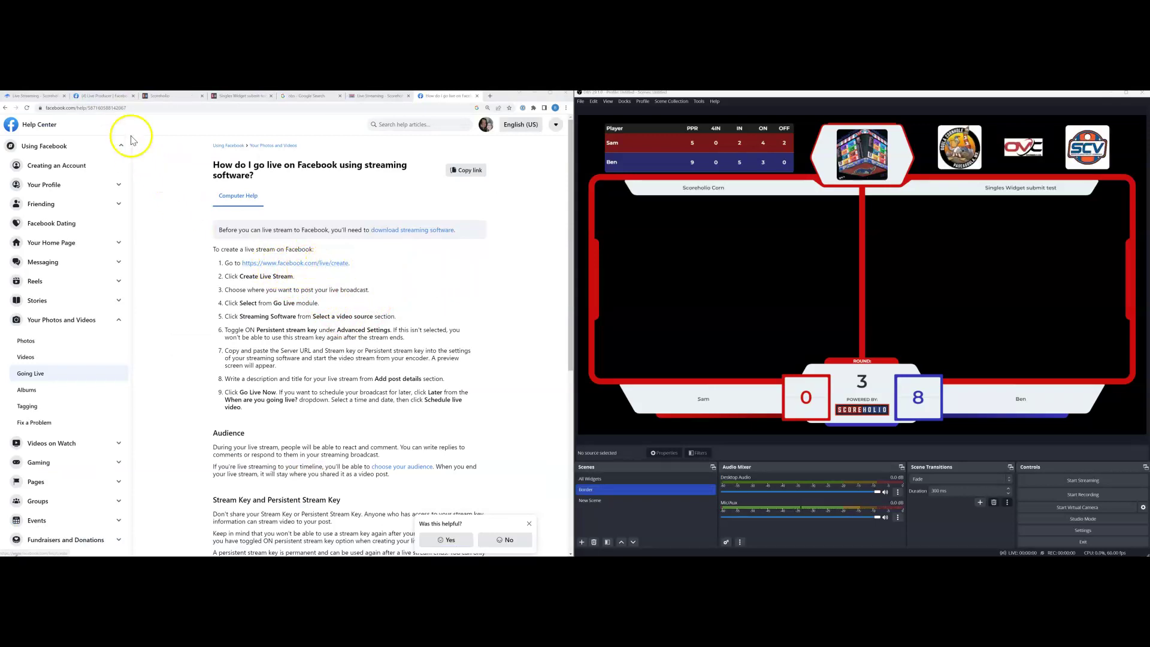
On Live Producer's Create live video page, choose Post in group and scroll through the available groups
click(112, 96)
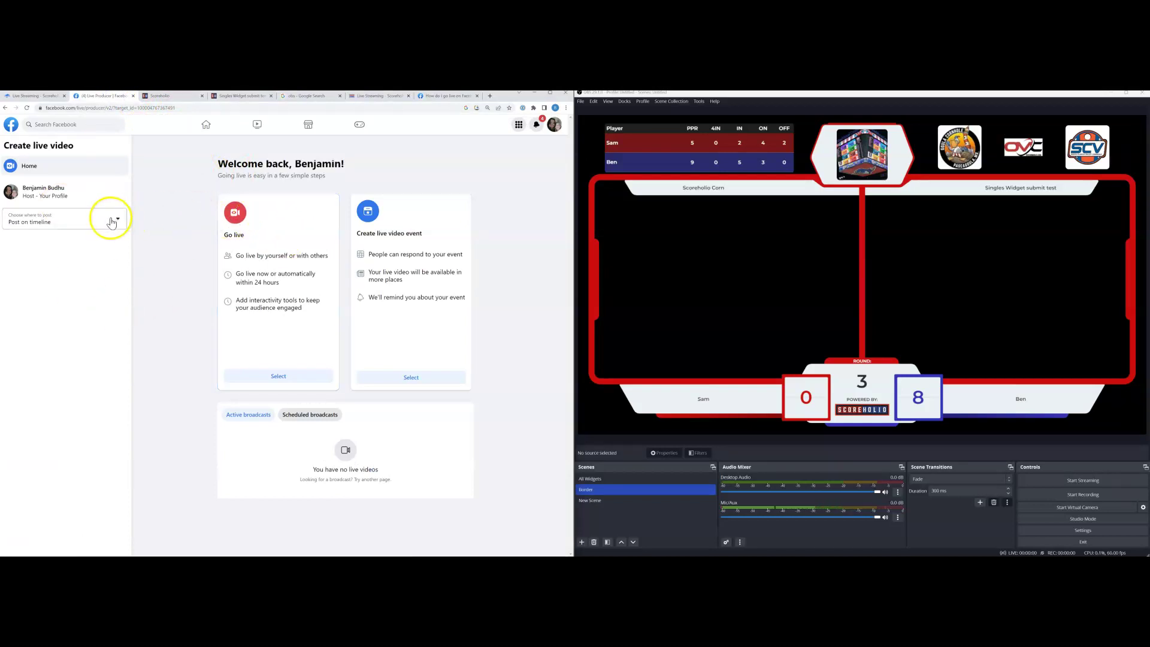
click(89, 220)
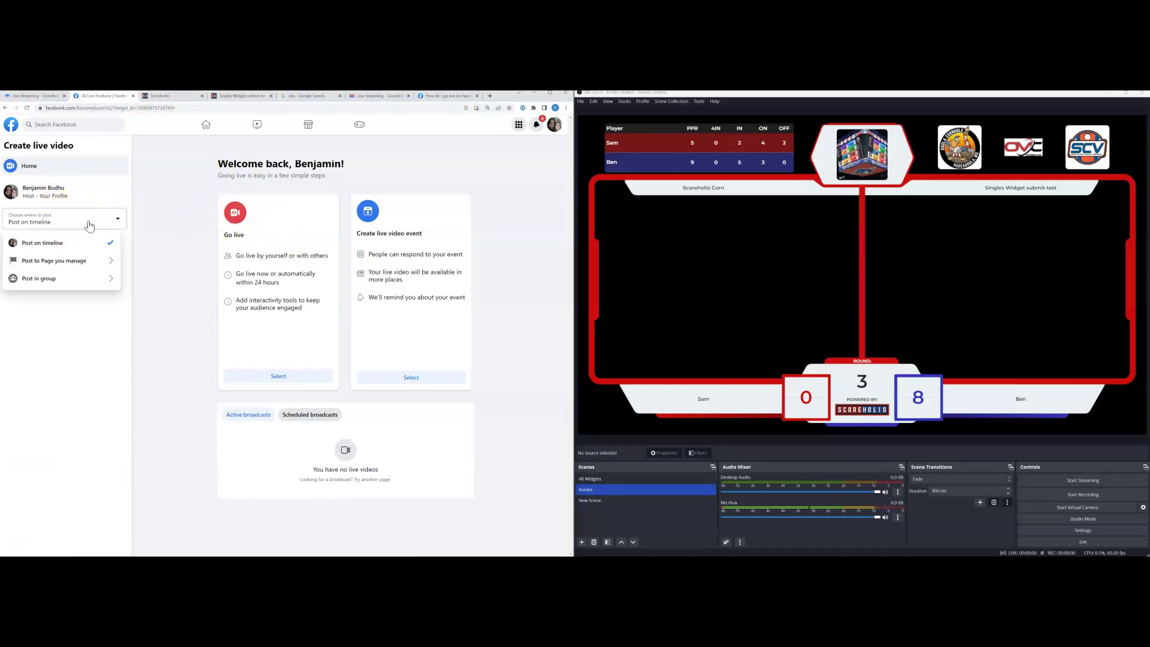
click(60, 279)
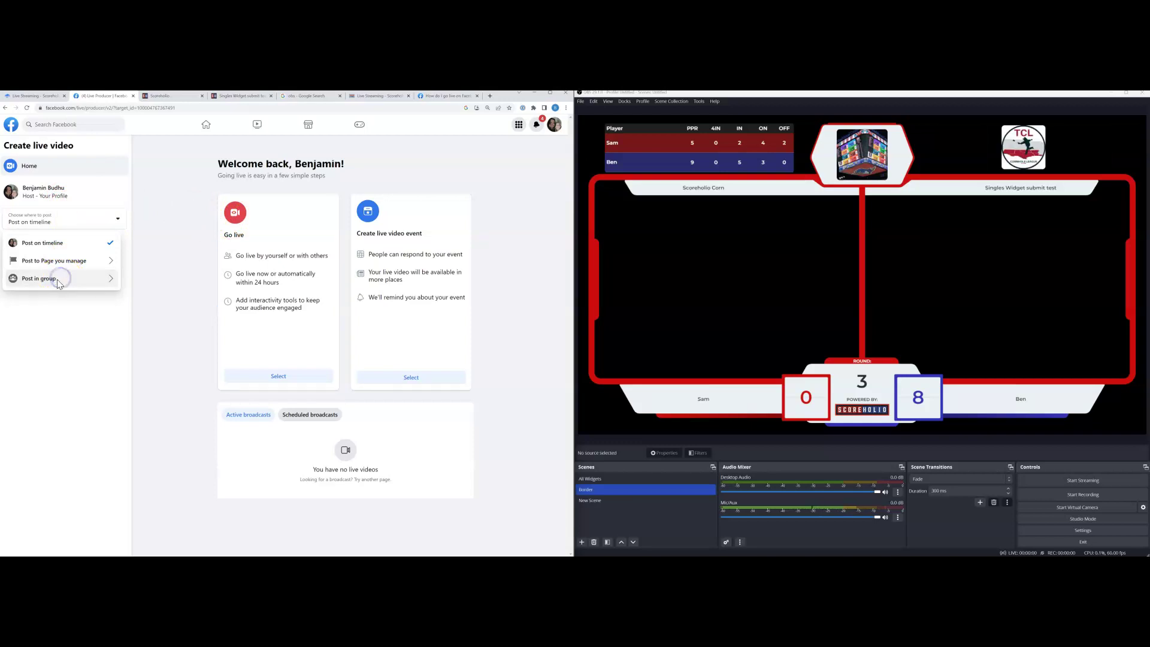
scroll(67, 298, down, 1)
scroll(67, 298, down, 5)
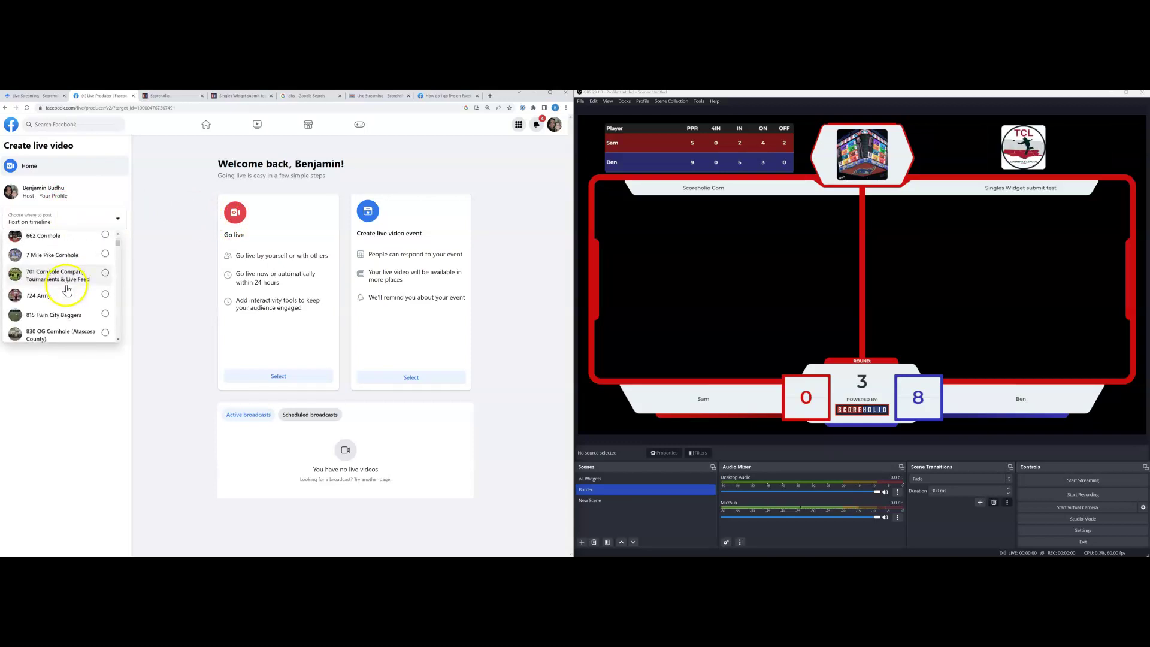
scroll(70, 290, down, 8)
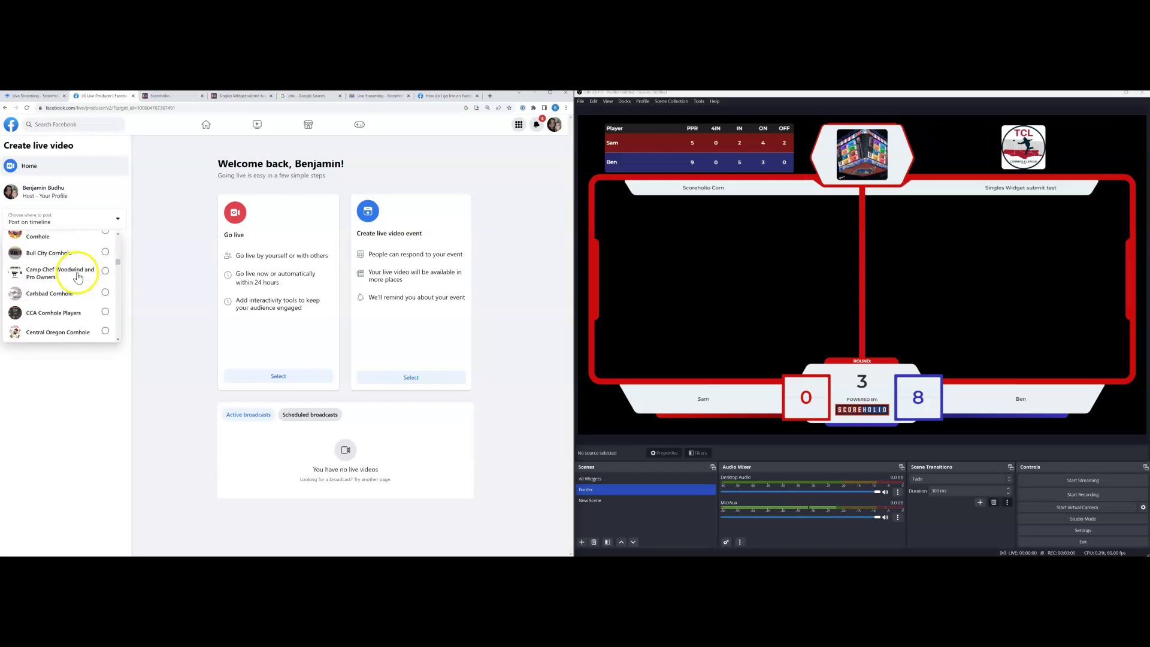
scroll(81, 274, down, 8)
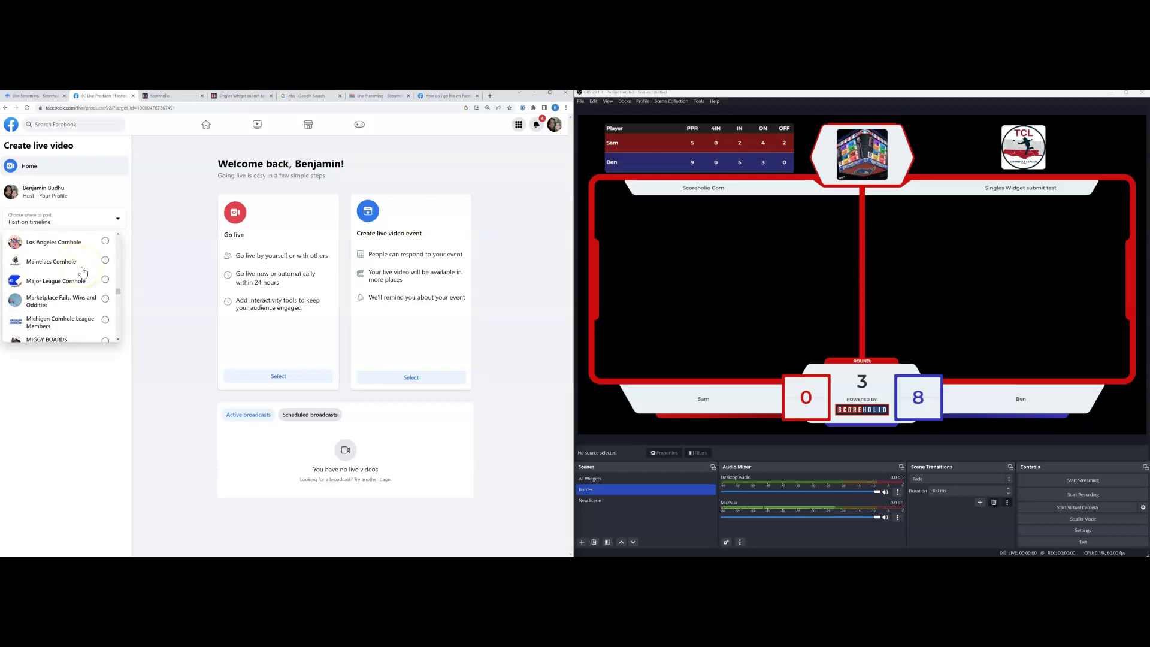
scroll(83, 272, up, 2)
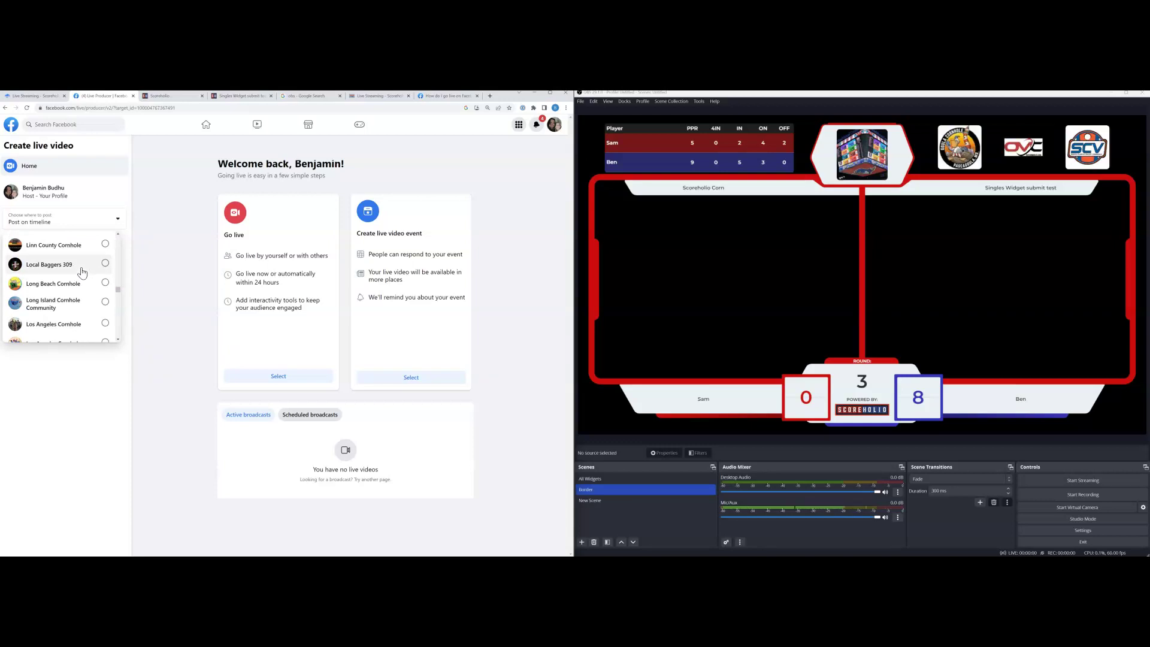
Post to the Los Angeles Cornhole group, go live via Streaming software, and copy the stream key
click(105, 274)
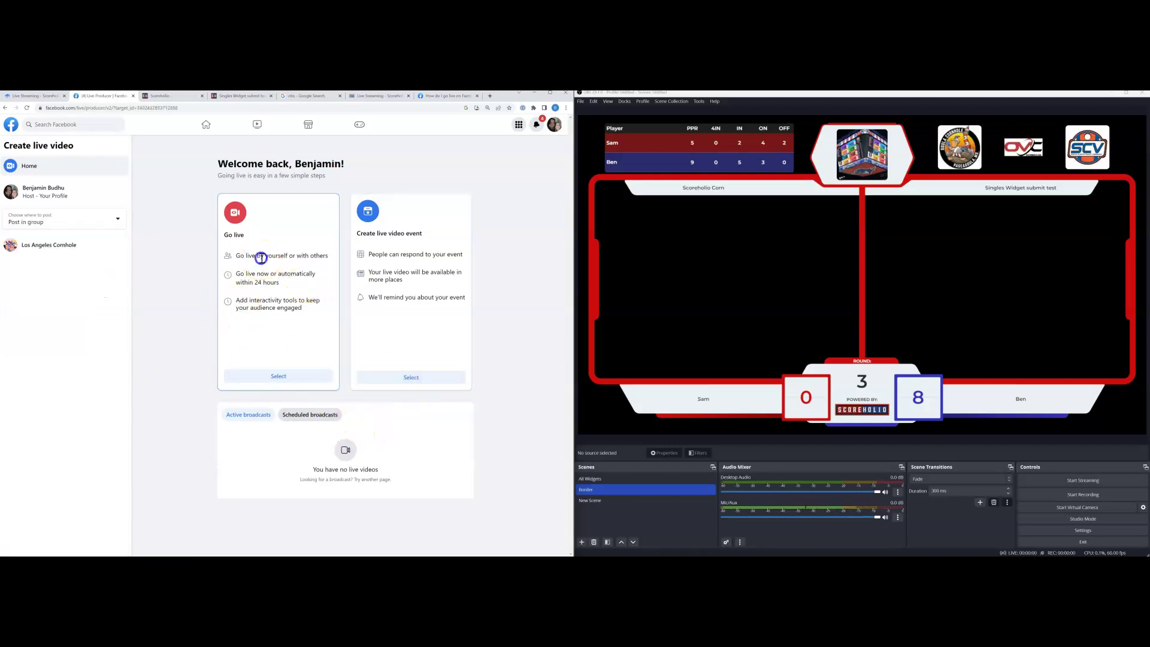
click(290, 377)
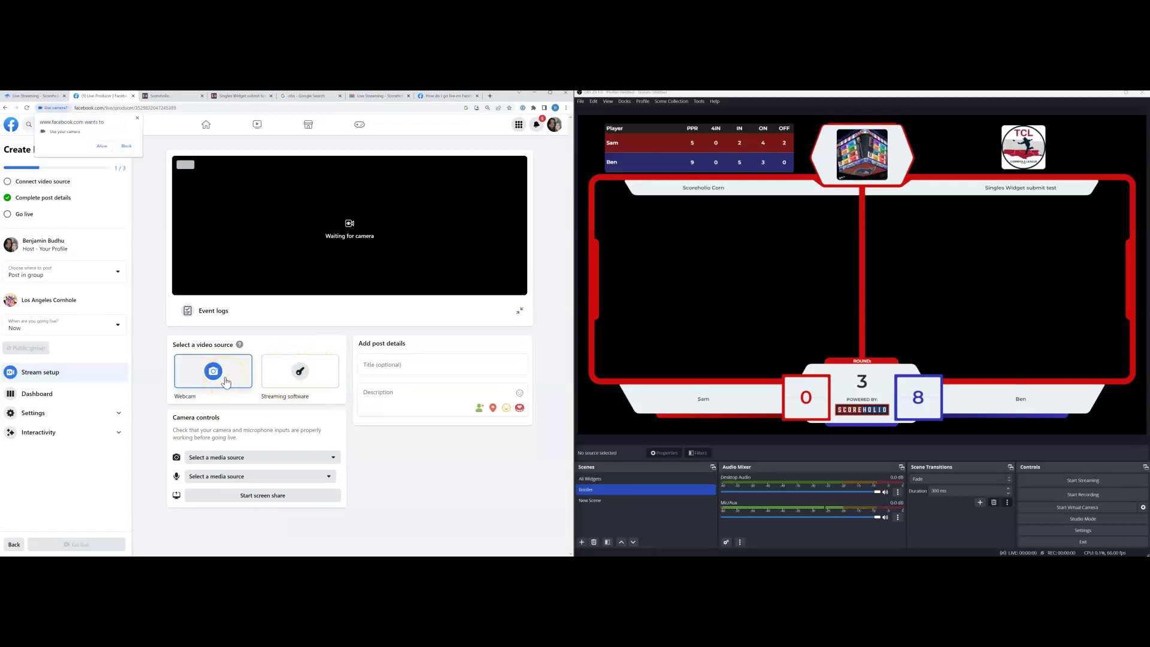
click(312, 380)
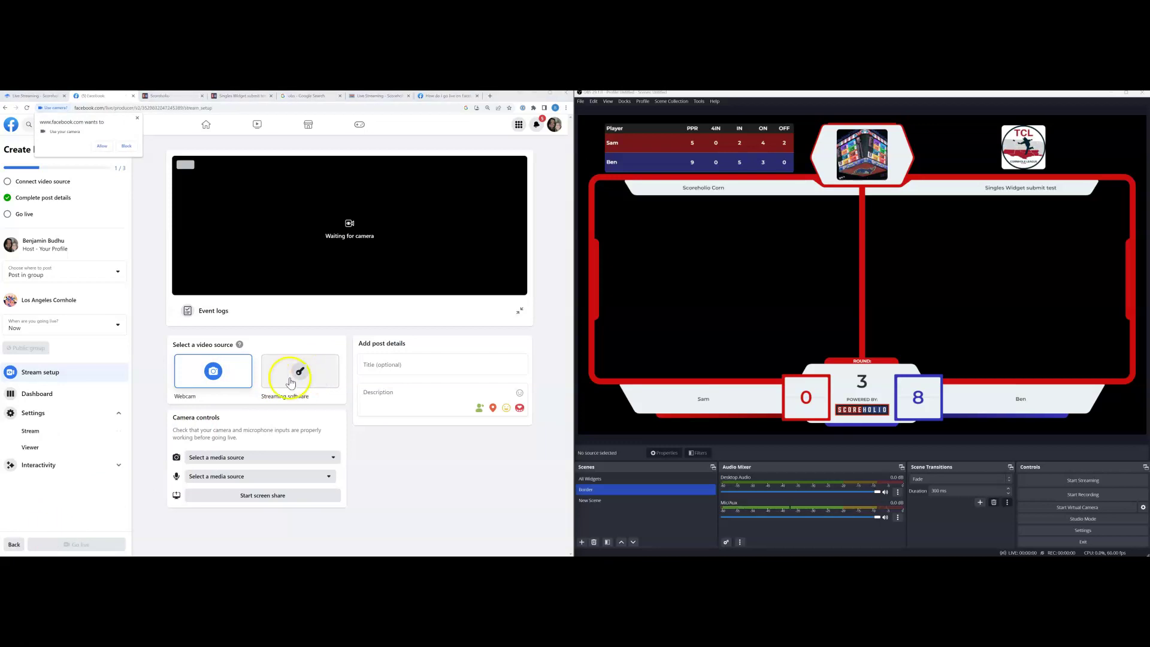
click(301, 378)
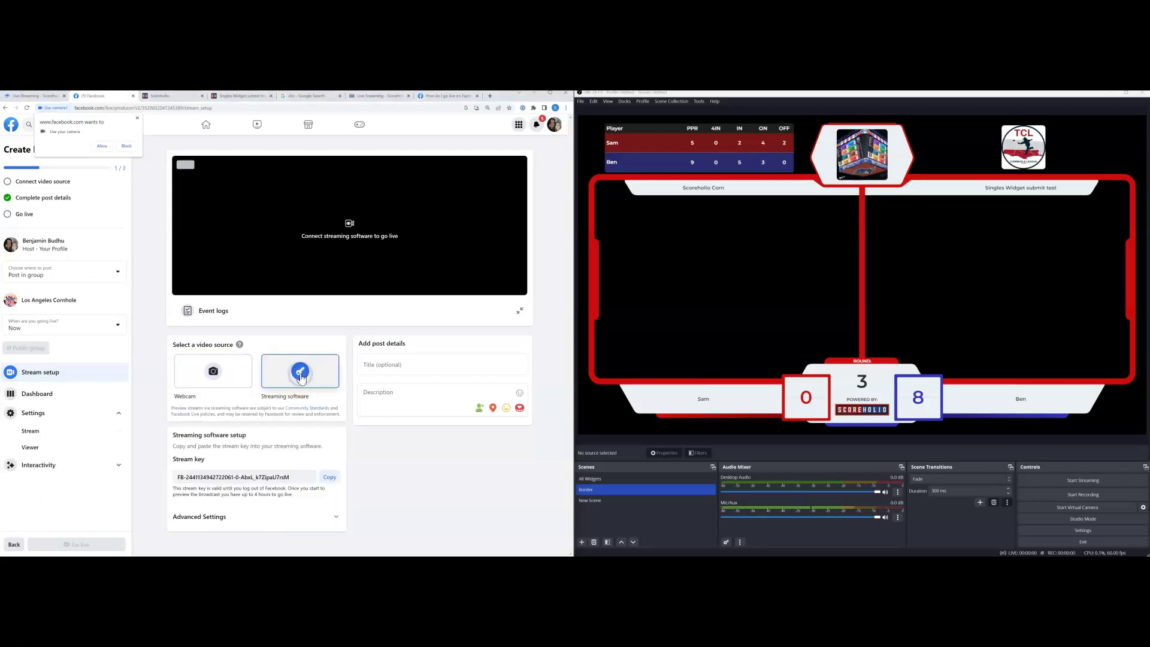
click(330, 479)
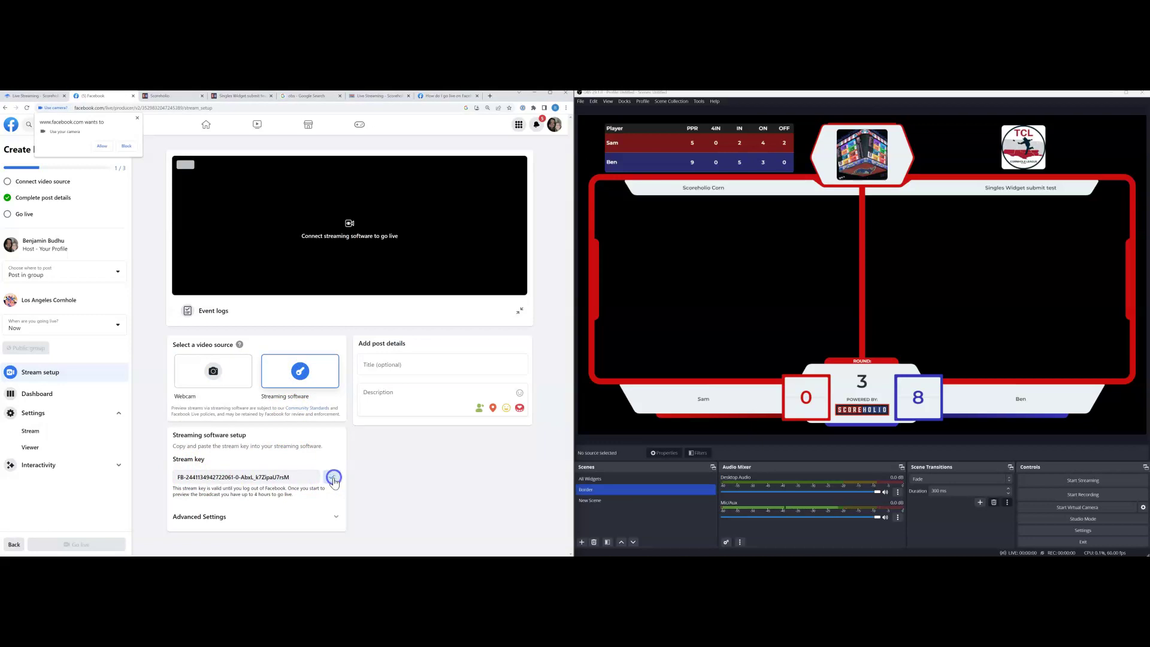
click(601, 114)
click(583, 104)
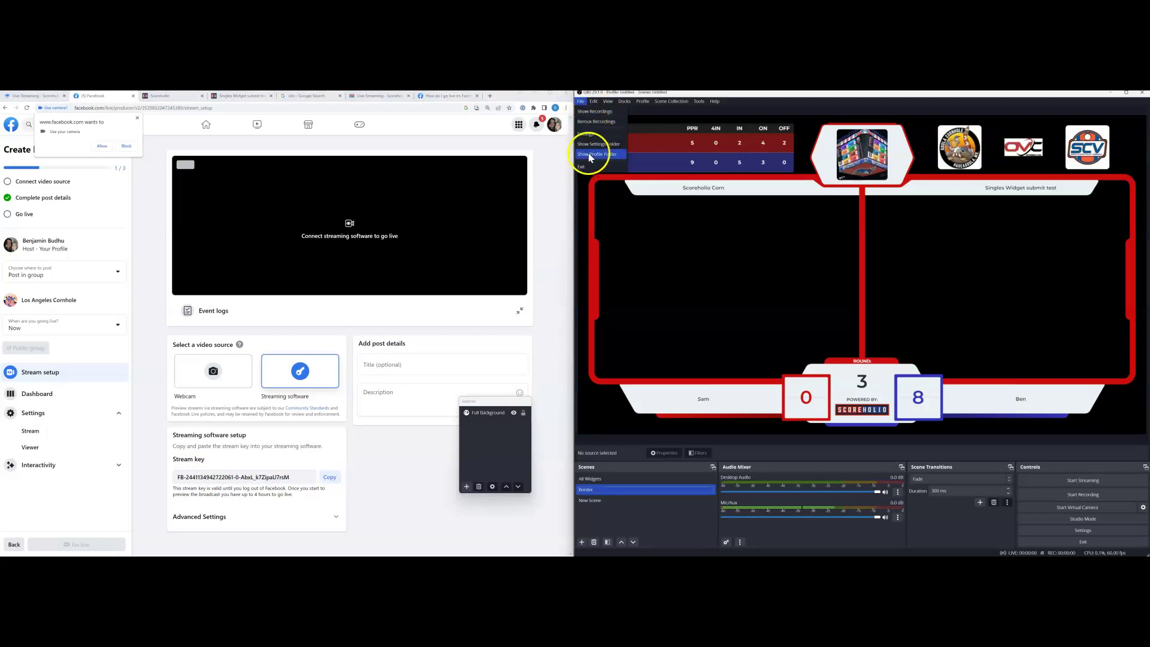
click(587, 134)
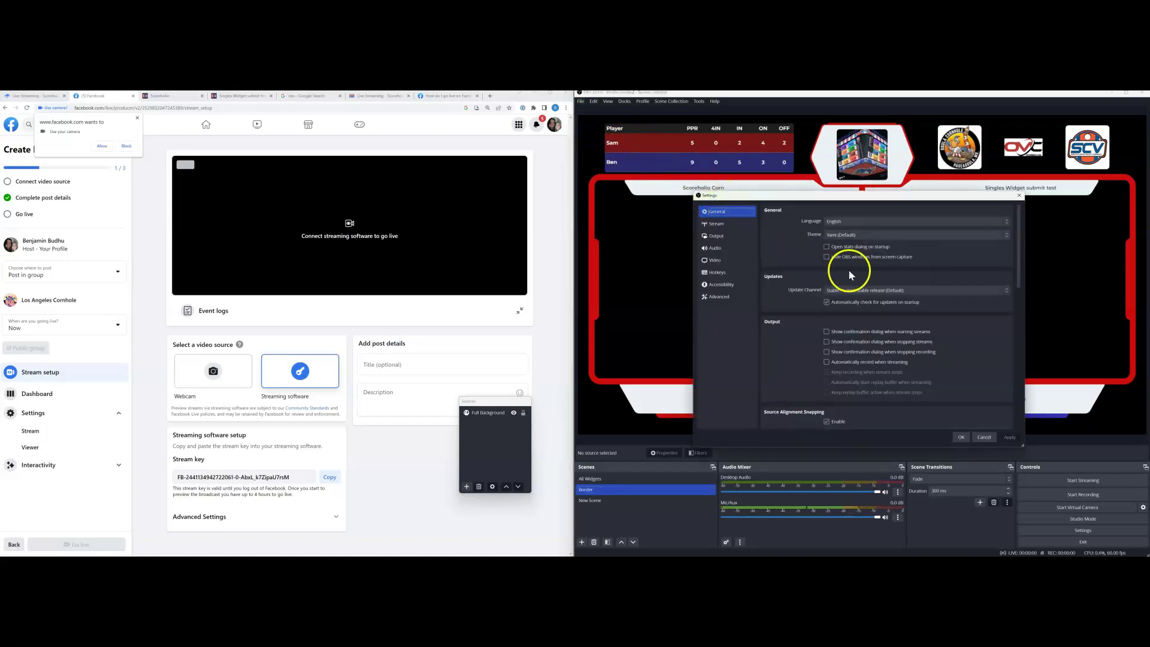
click(718, 224)
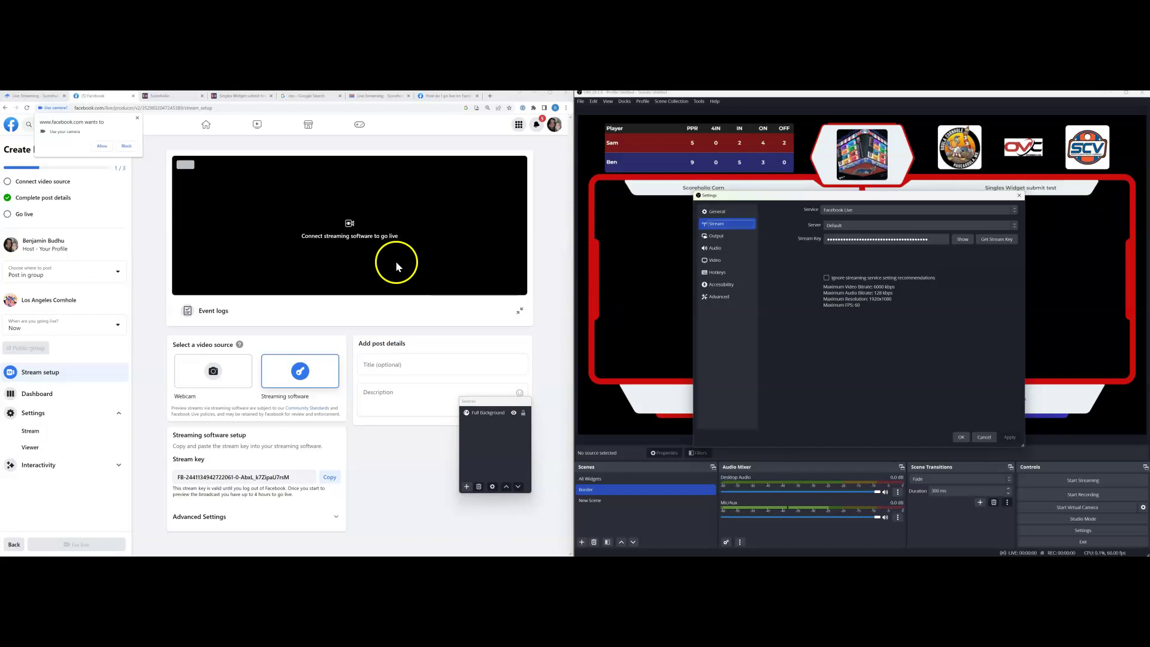
click(1020, 196)
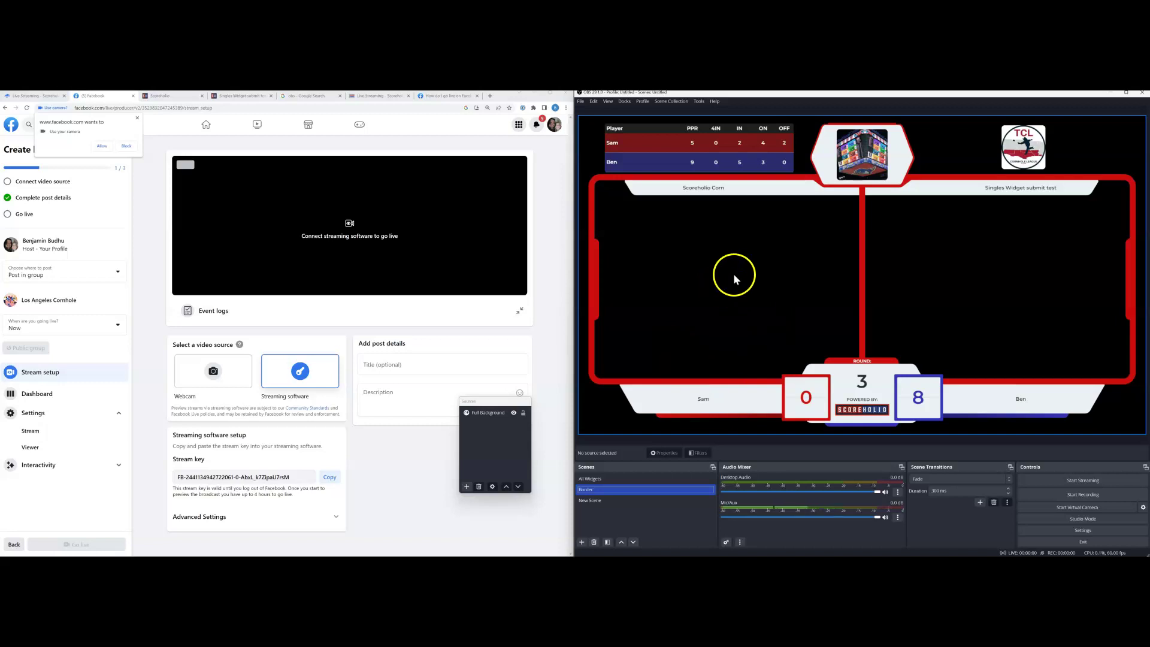
Add a Video Capture Device source named 'Camer on Computer' to the Border scene
click(471, 490)
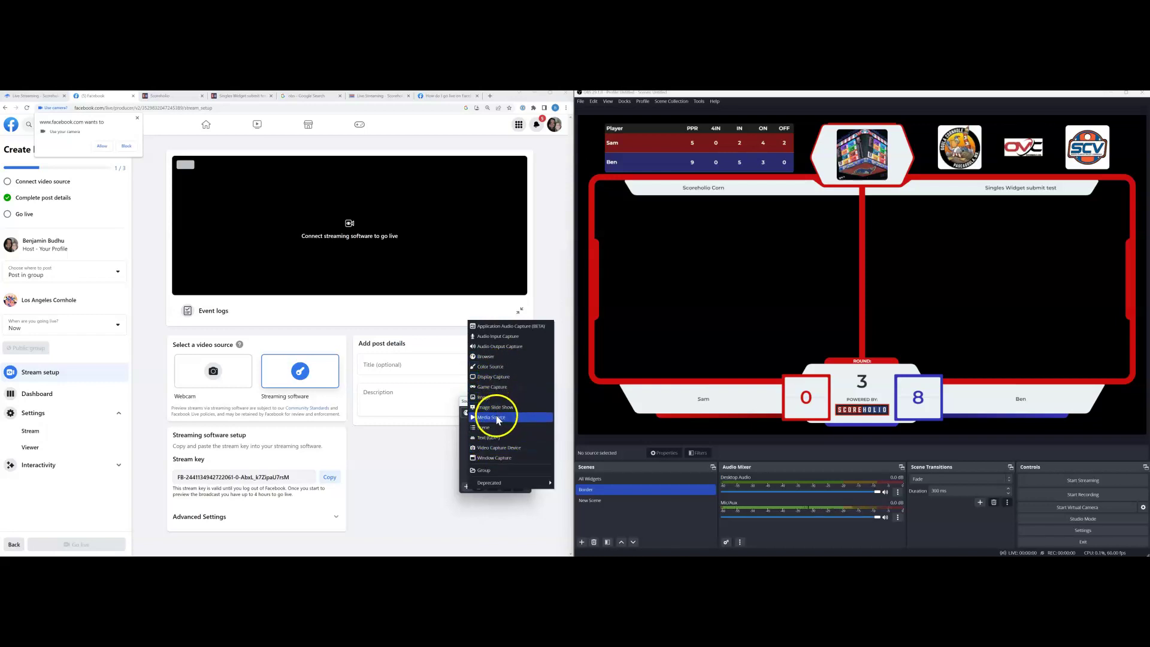
click(497, 449)
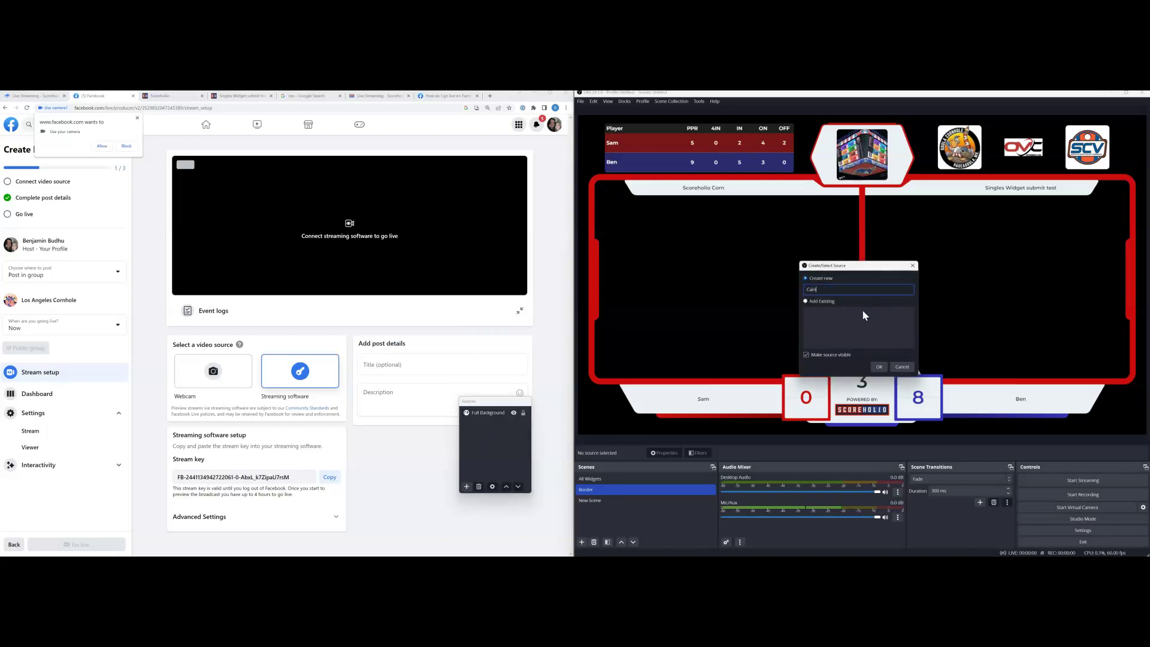
text(Camer on Computer)
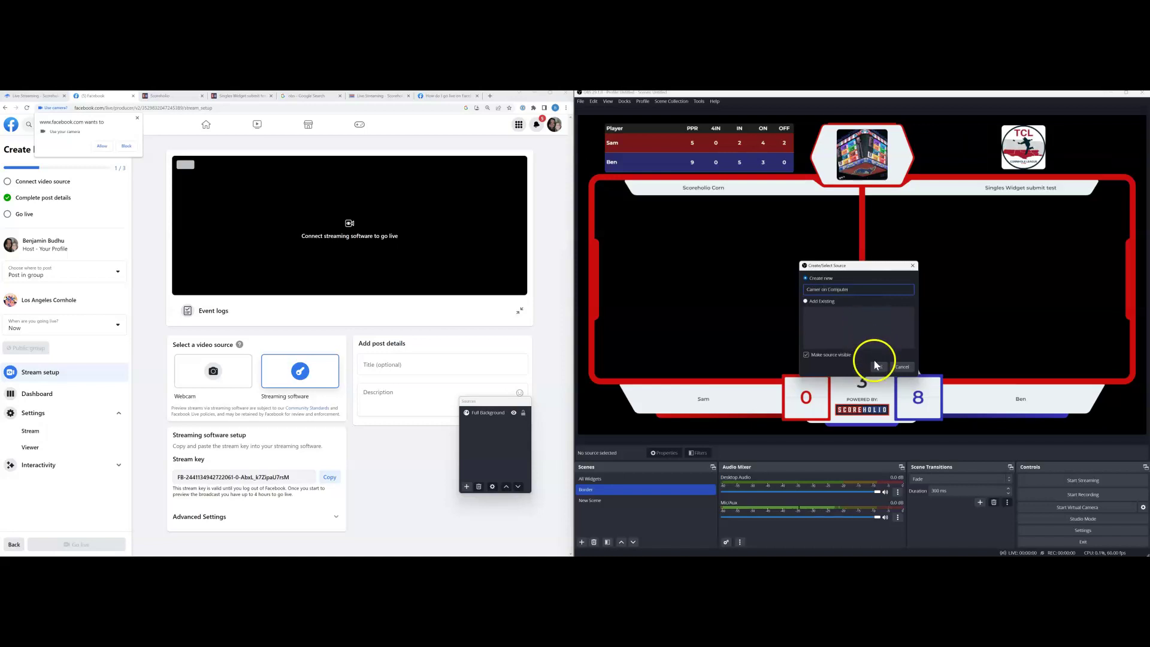
click(876, 365)
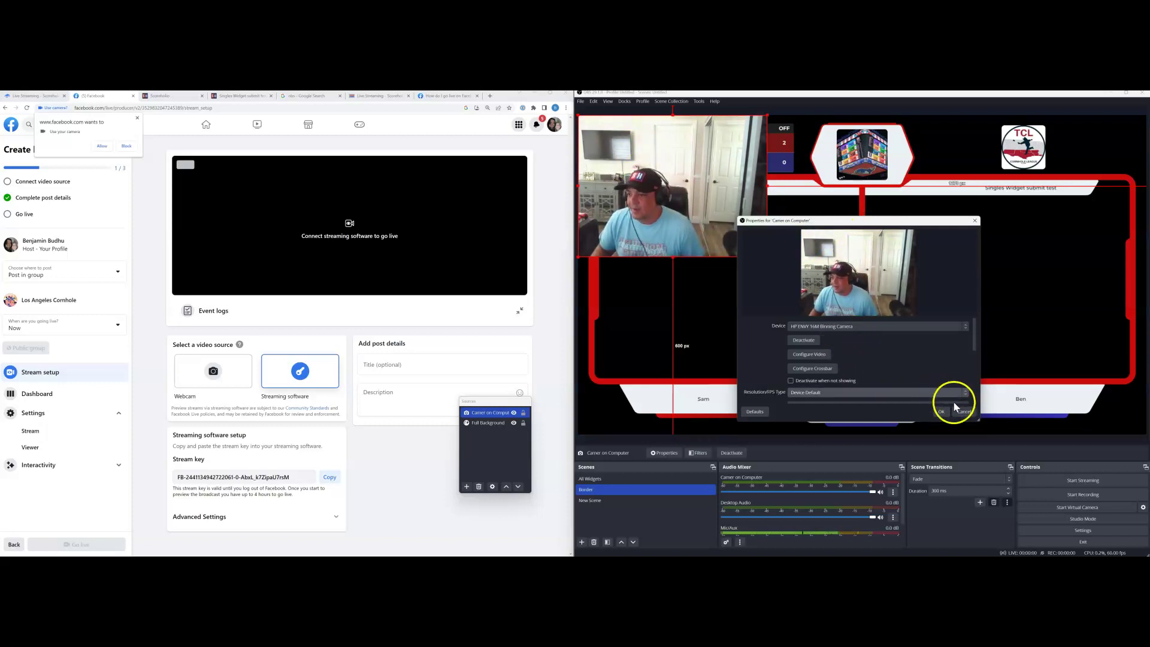
Accept the webcam properties, then enlarge the webcam and move it down in the preview
click(941, 412)
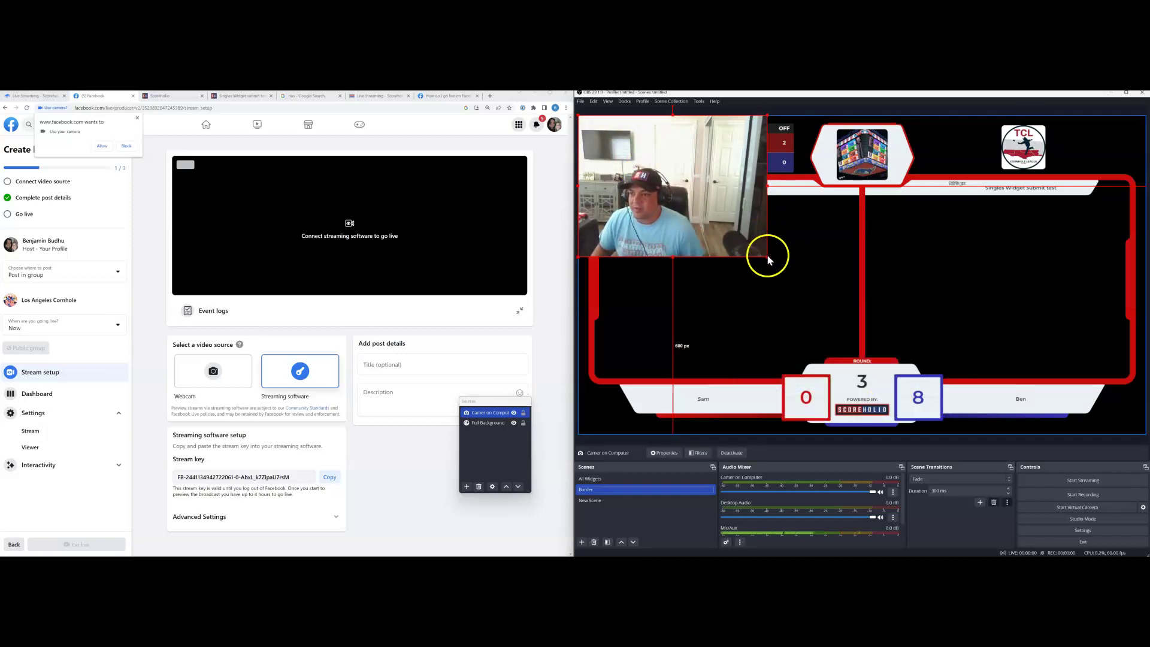
drag(767, 254, 826, 334)
drag(729, 211, 735, 273)
Layer Full Background above the webcam, nudge it left, and fit the webcam into the left opening
click(484, 422)
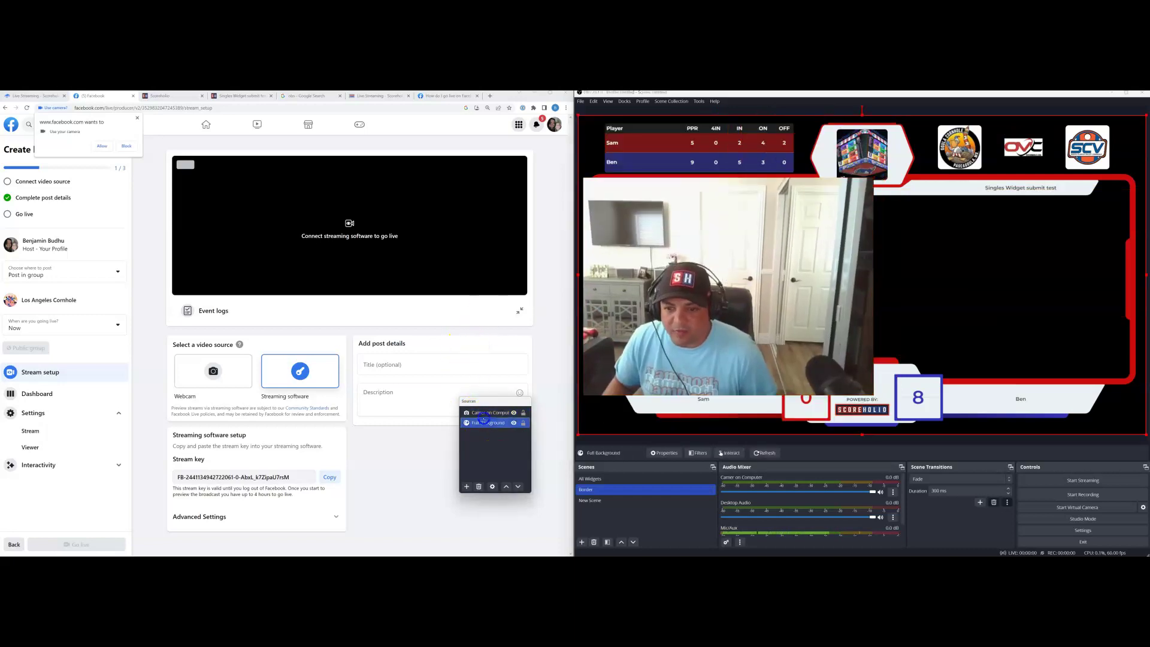
drag(483, 412, 489, 417)
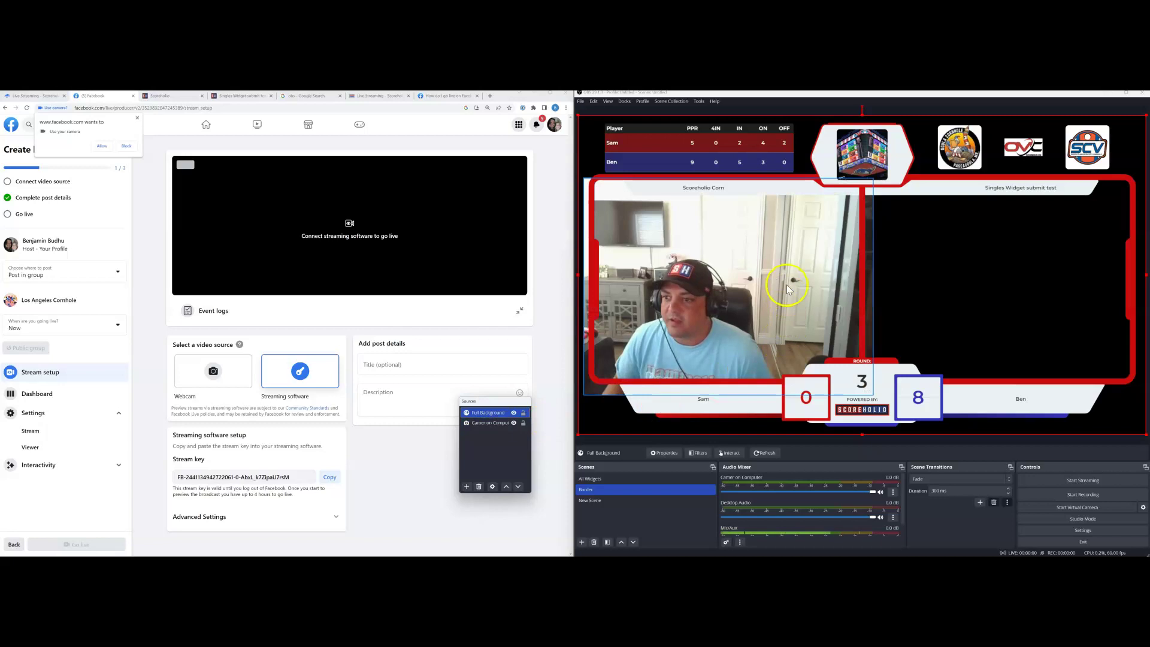
click(779, 242)
mouse_move(779, 242)
mouse_down()
mouse_move(759, 246)
mouse_move(769, 241)
mouse_up()
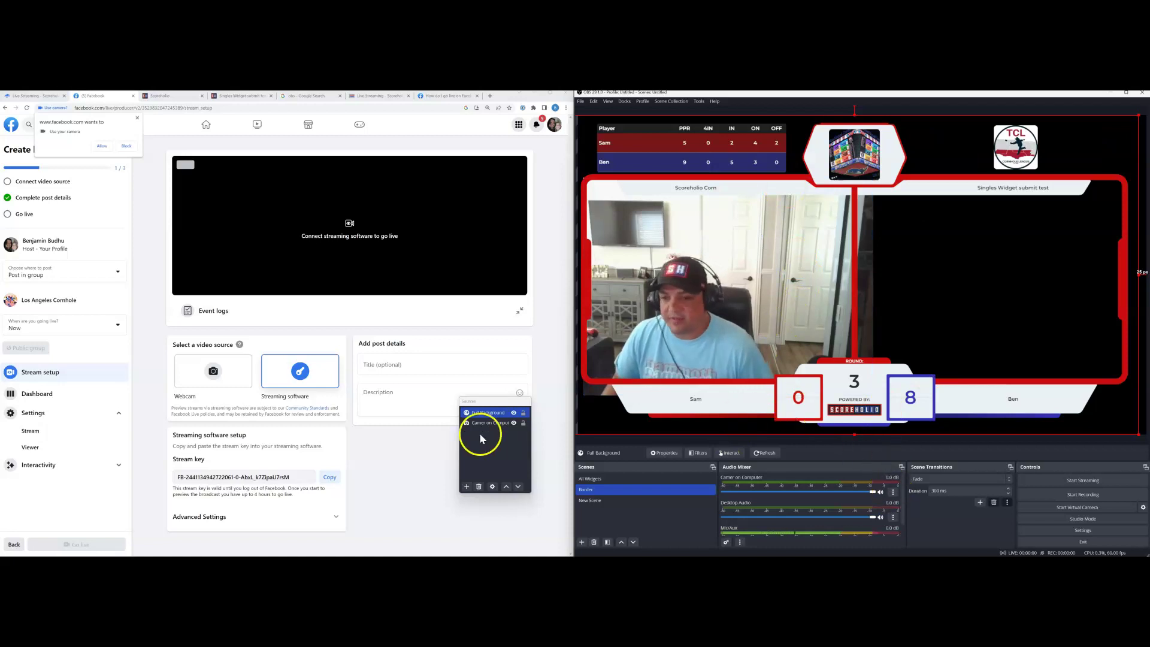
click(617, 389)
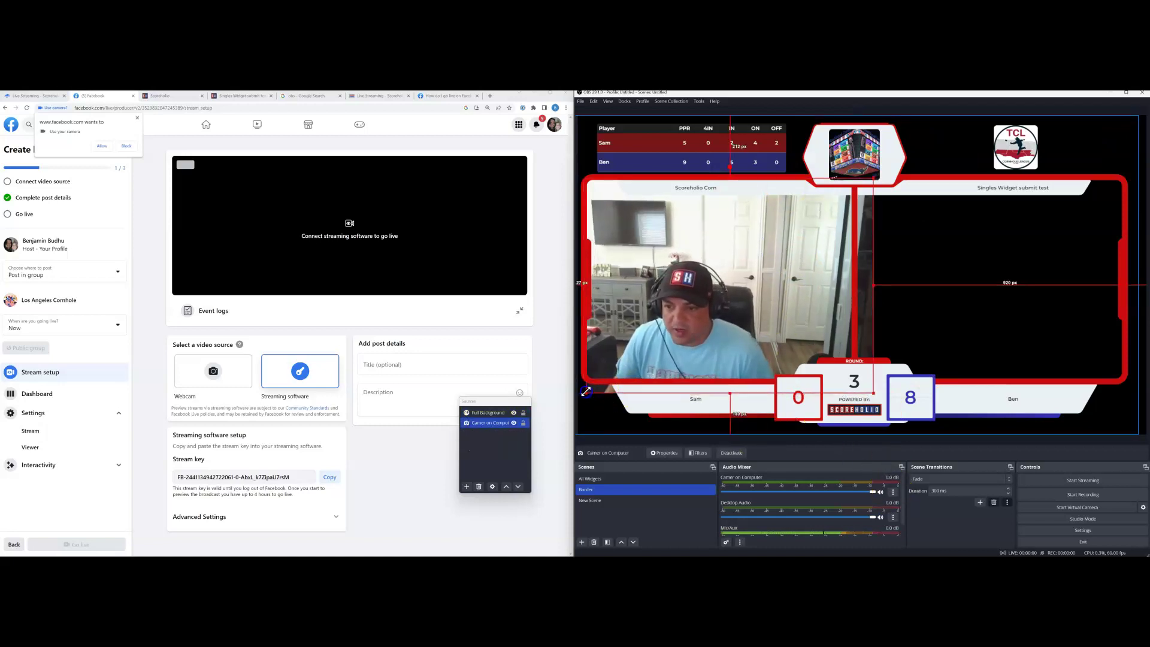
mouse_move(638, 356)
mouse_down()
mouse_move(630, 346)
mouse_move(651, 343)
mouse_up()
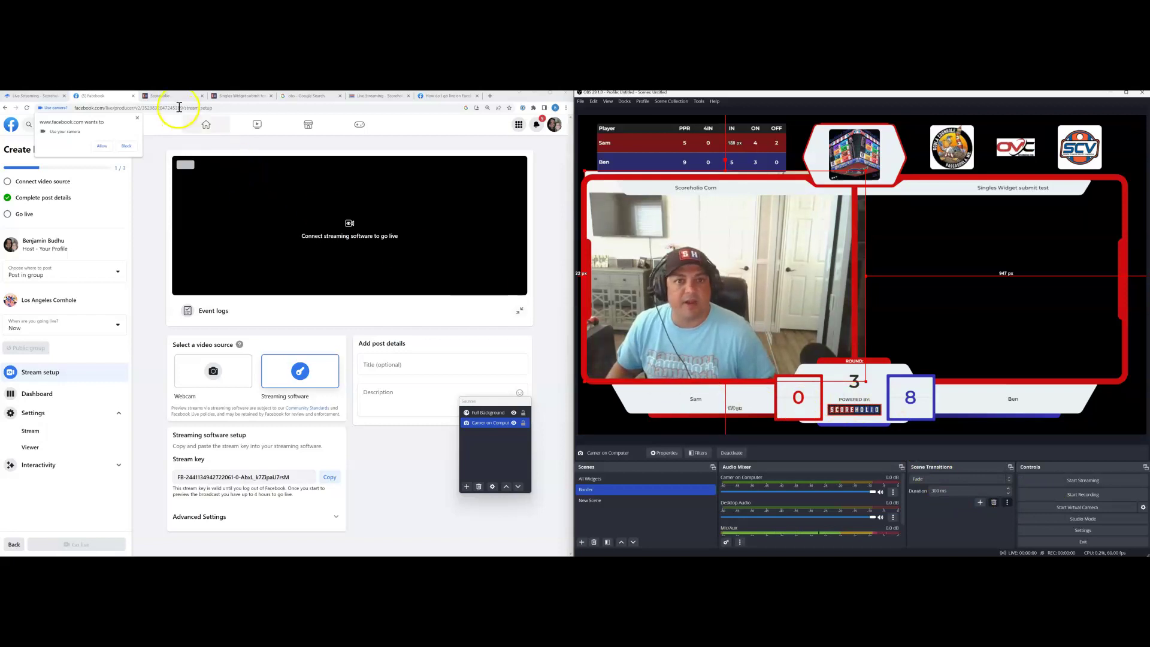
Close the Stream Link window and open the court 85 scoreboard in Scoreholio
click(227, 100)
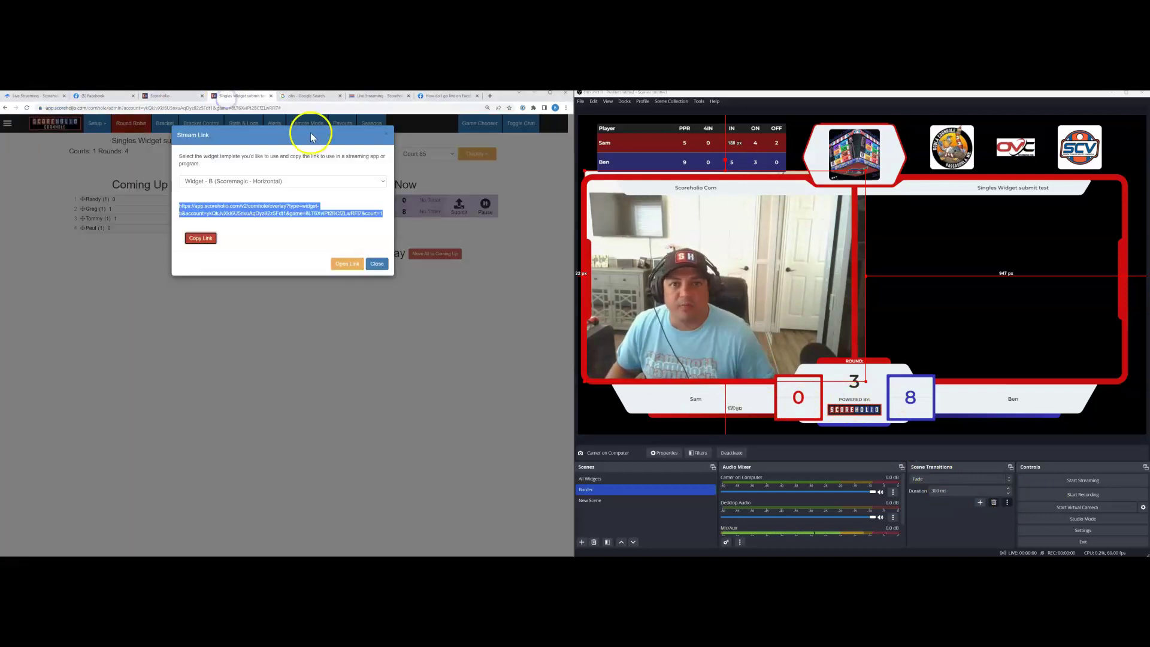
click(386, 137)
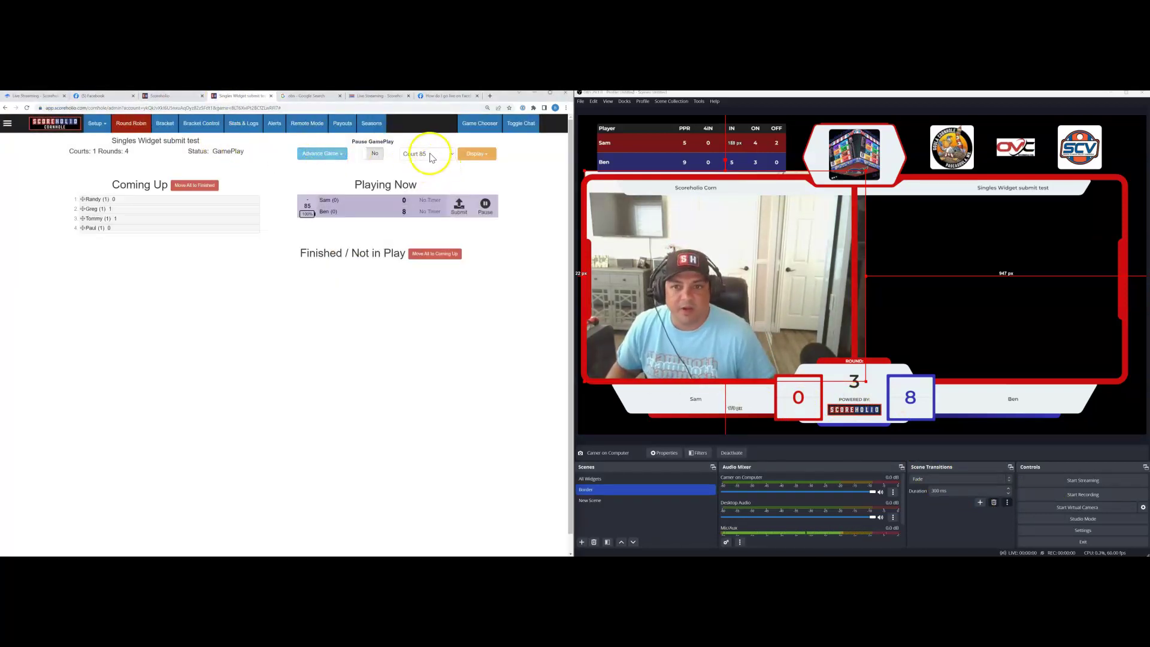
click(474, 154)
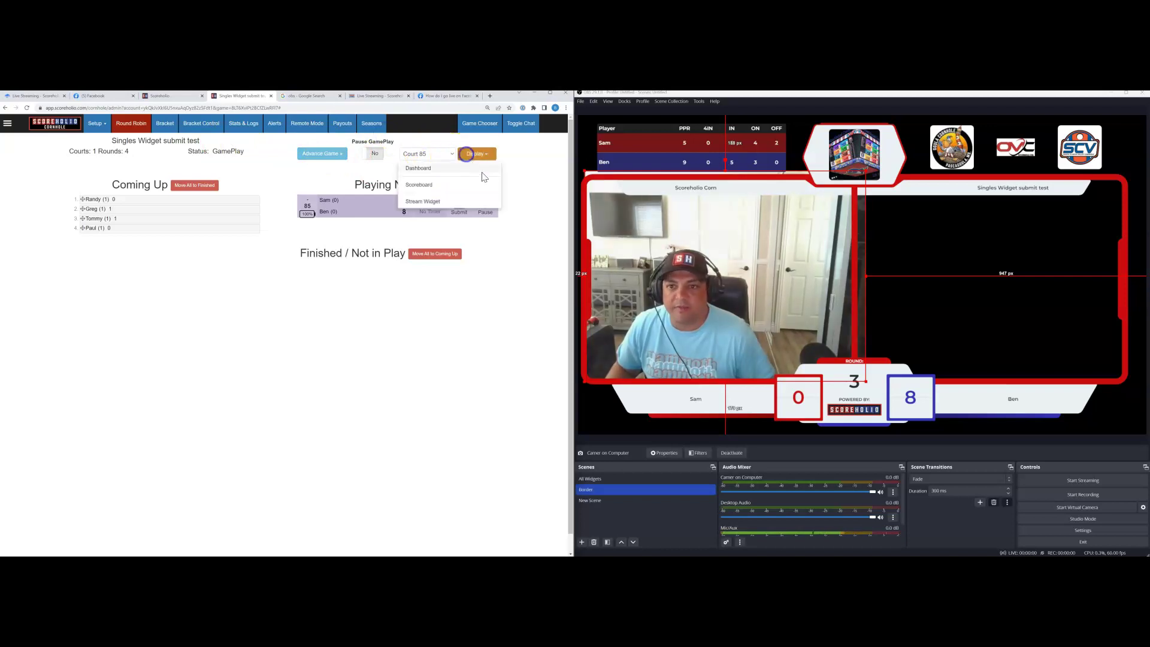
click(436, 190)
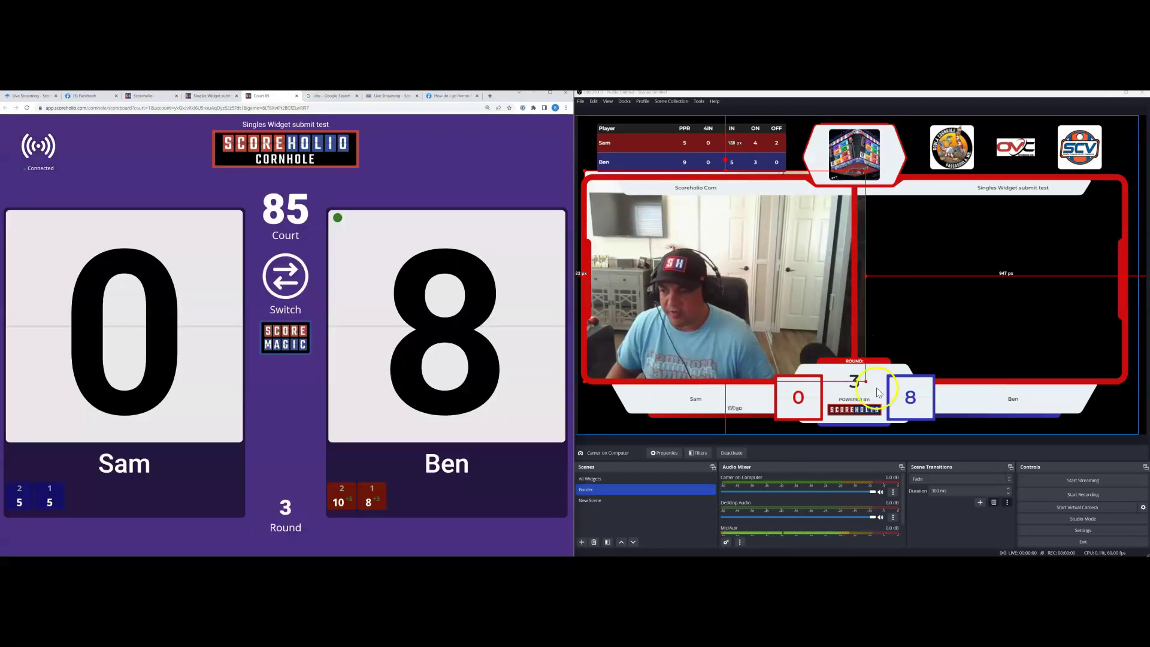
Enter round 3 as 10 to 7 and submit the round
click(160, 272)
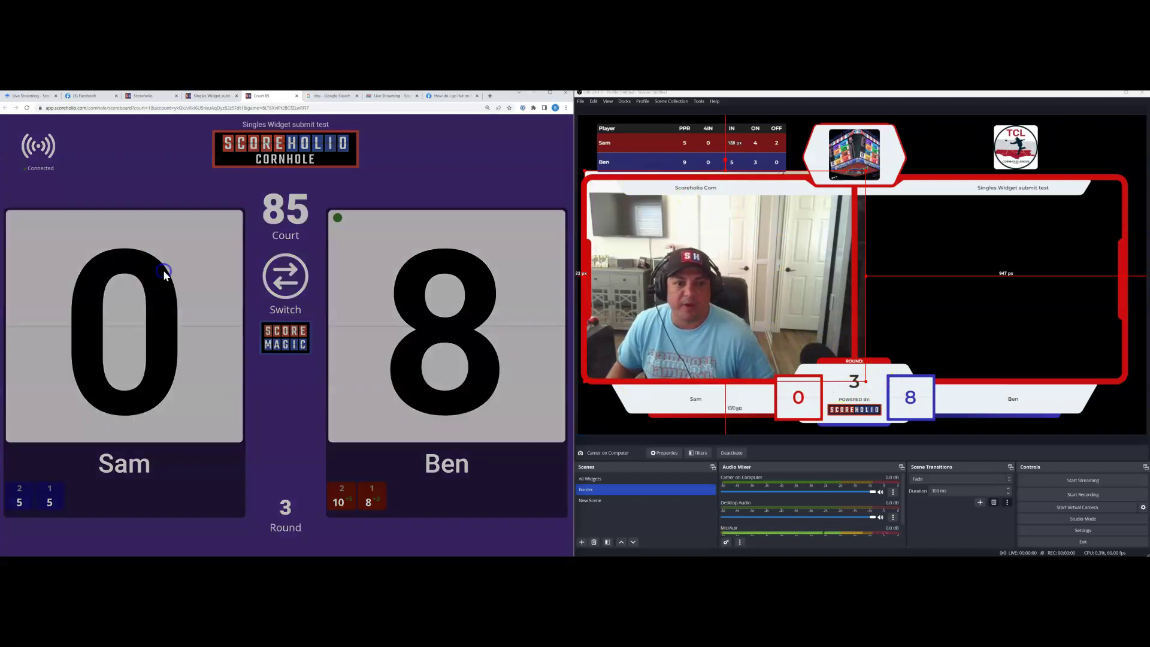
click(218, 295)
click(347, 286)
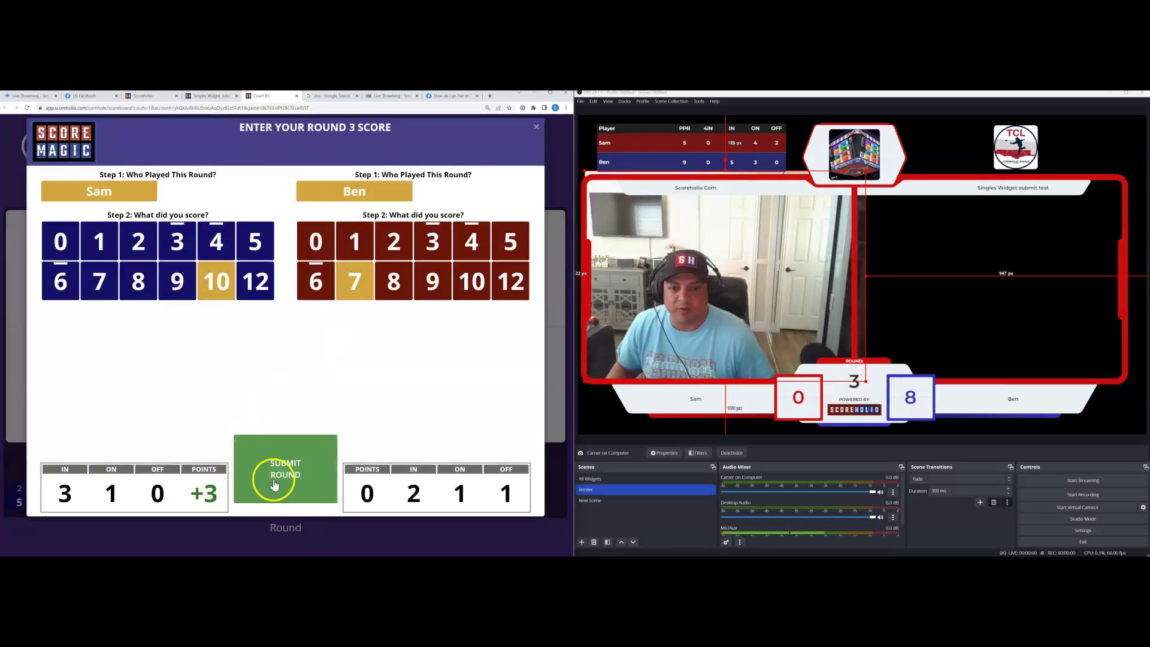
click(286, 469)
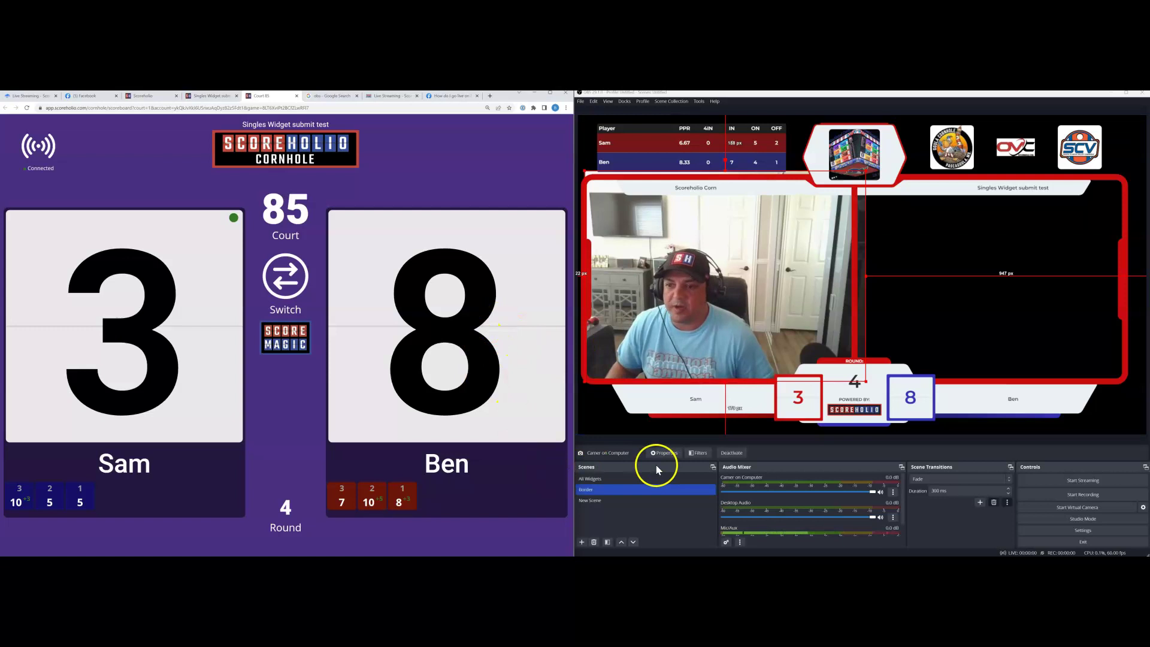
click(615, 477)
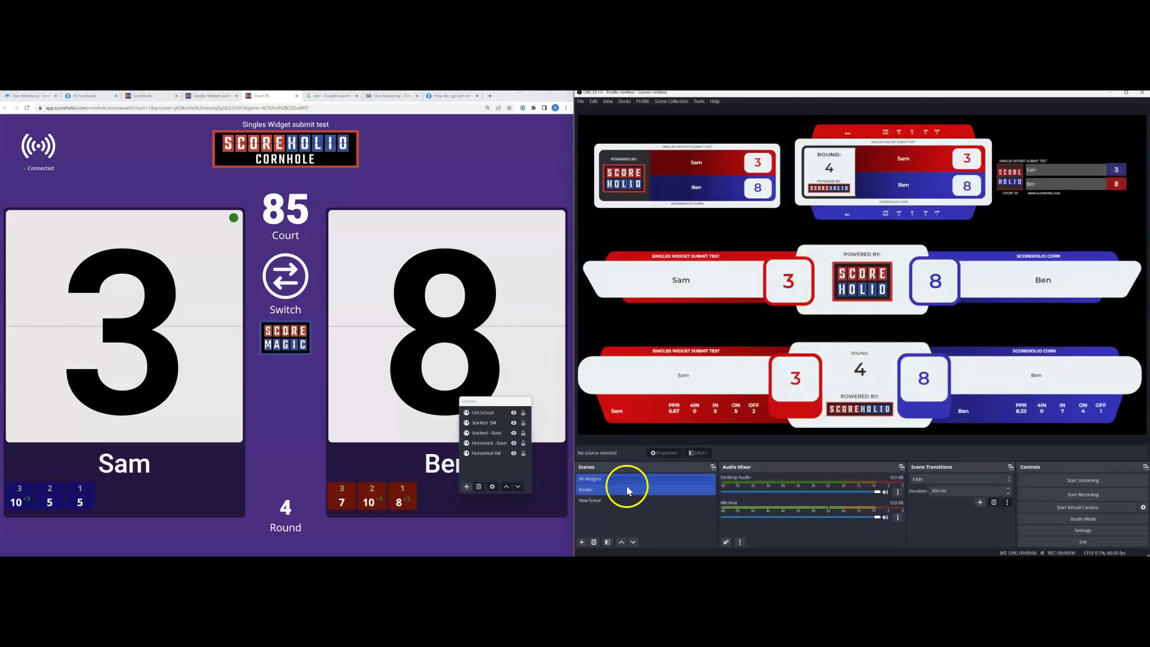
click(611, 489)
click(680, 252)
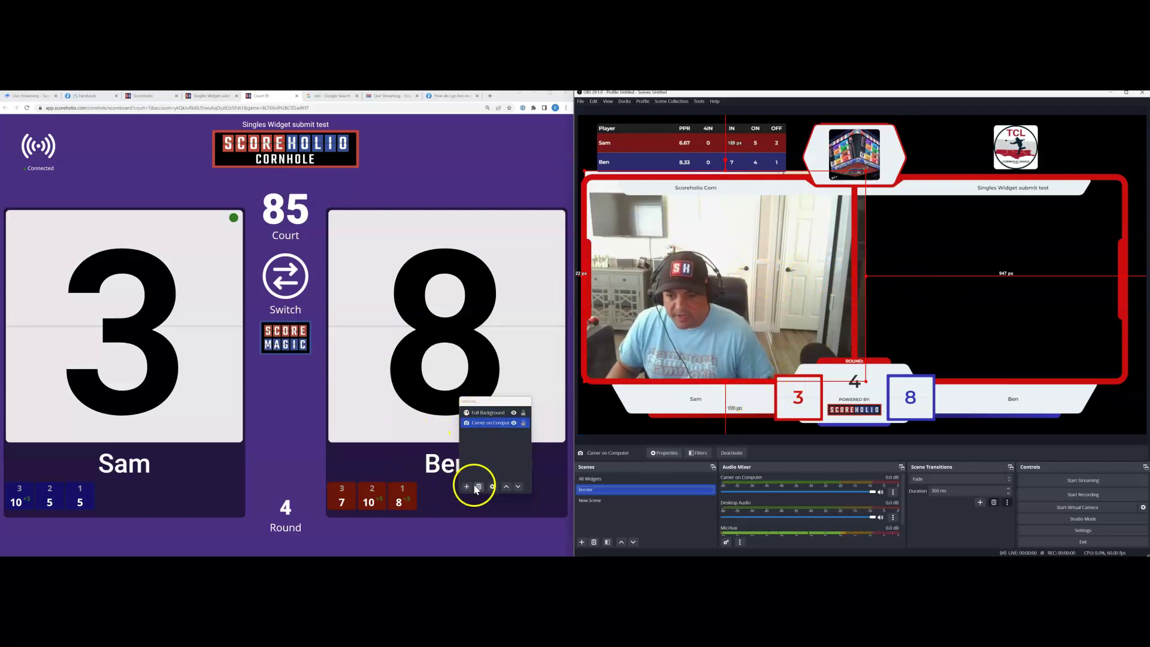
click(617, 501)
click(615, 491)
click(613, 479)
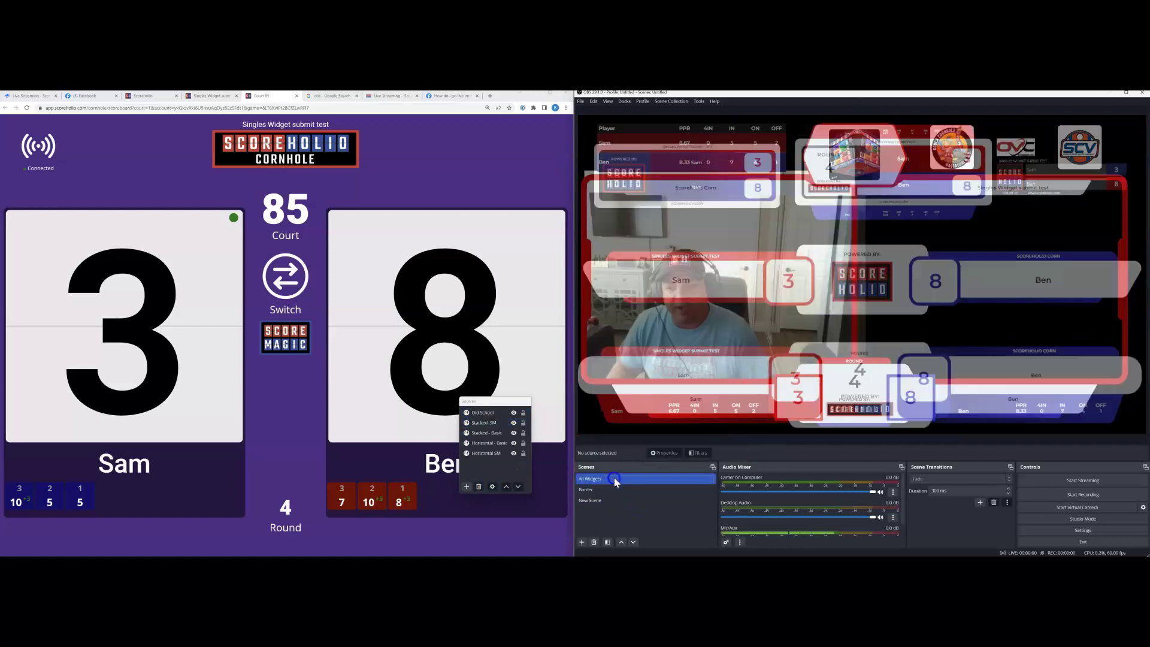
click(644, 491)
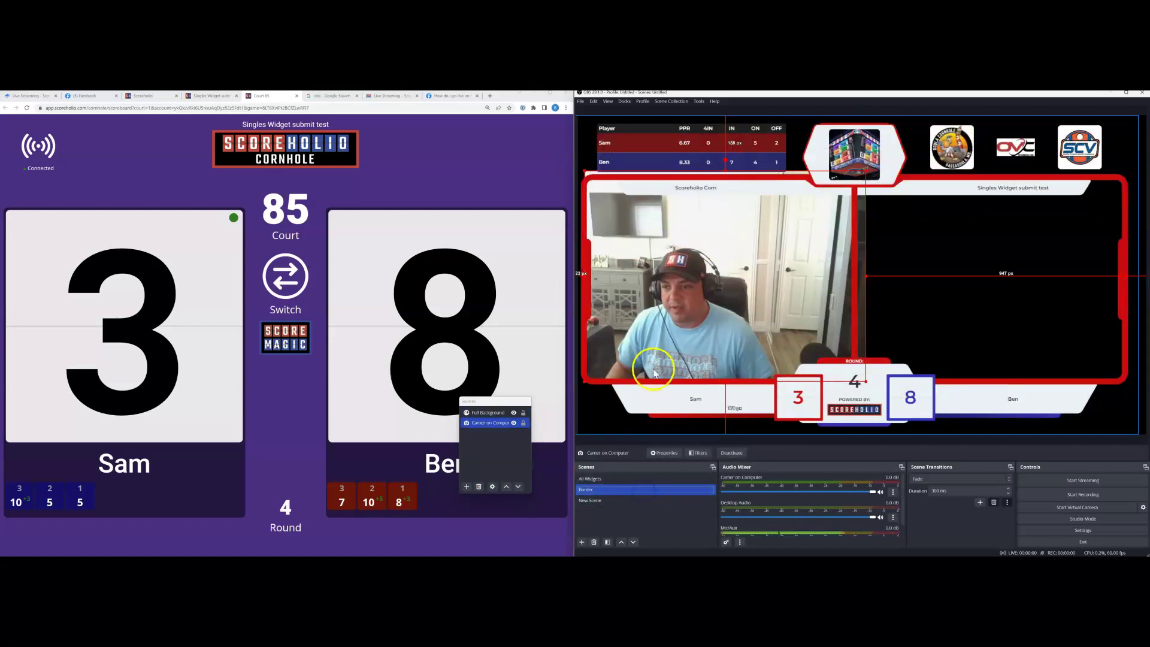